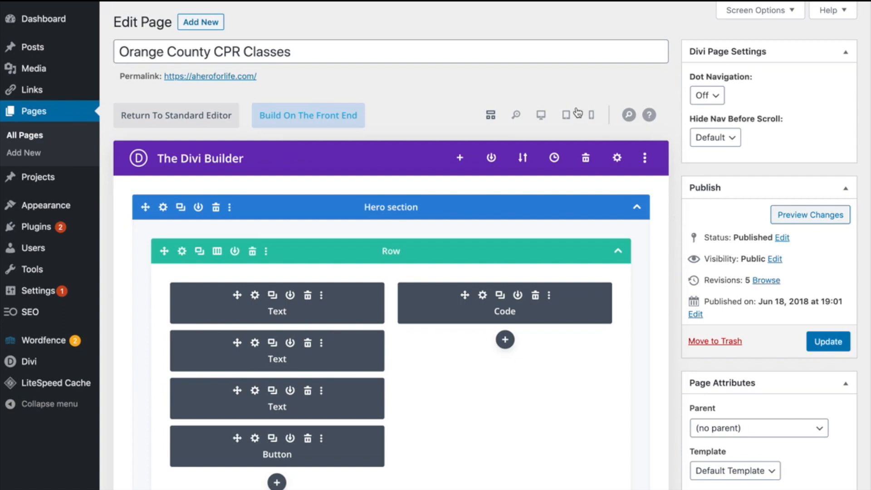
Step: Switch the builder to desktop view and open the text settings of the hero section's main title
click(550, 115)
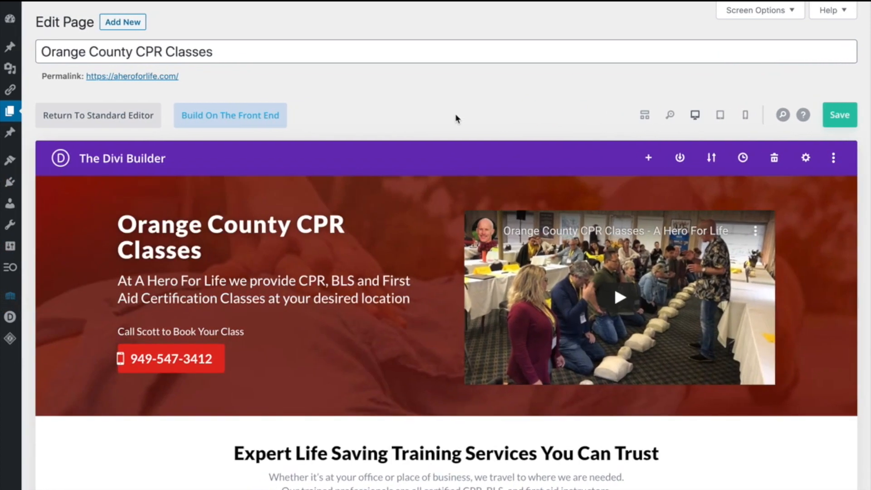
mouse_move(381, 249)
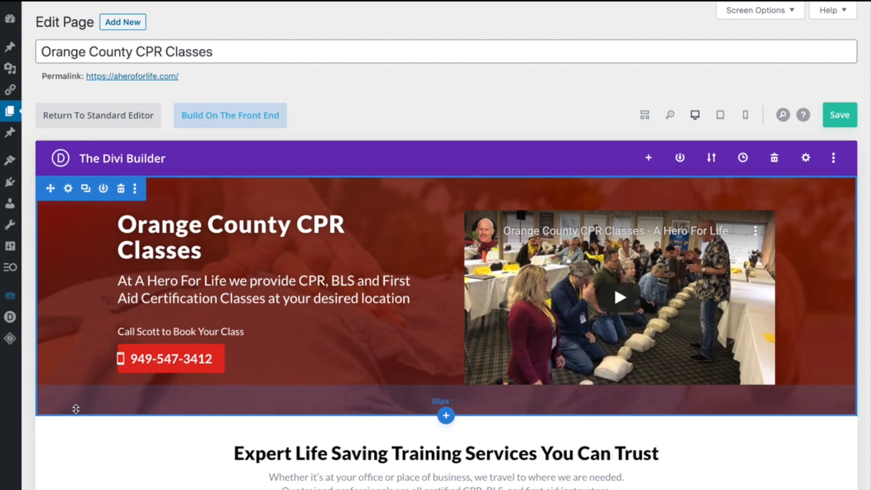
scroll(76, 410, down, 1)
scroll(76, 410, up, 1)
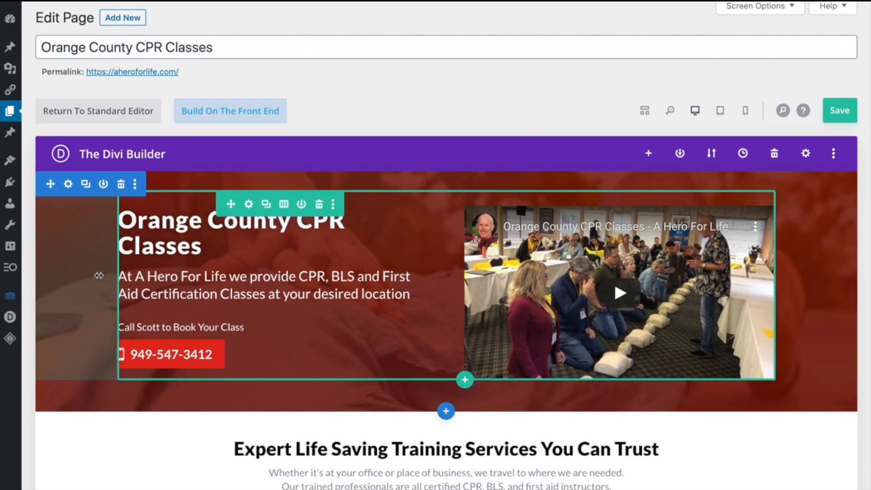
click(248, 219)
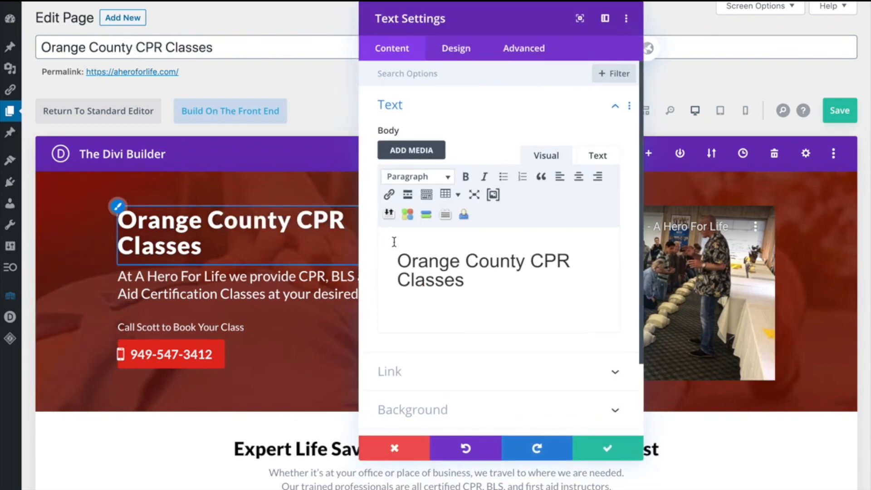
Step: Check the heading level of the hero title "Orange County CPR Classes" against the available paragraph formats and close its settings
click(476, 273)
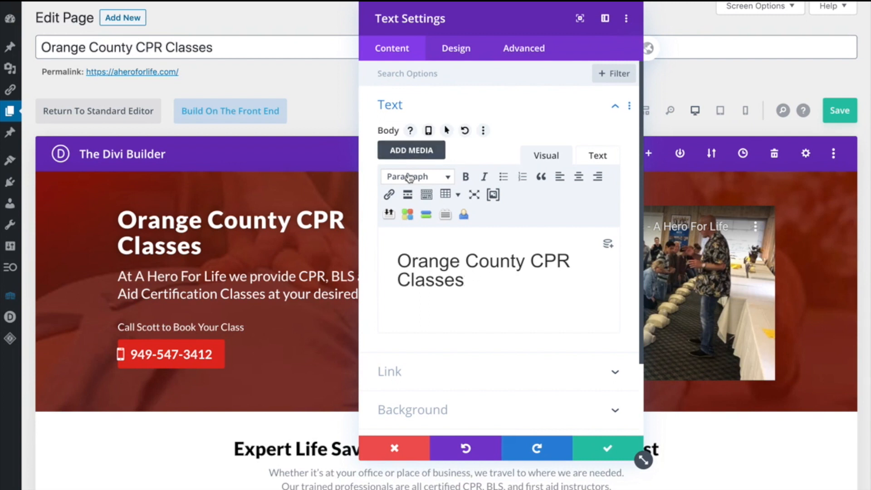
drag(463, 278, 402, 255)
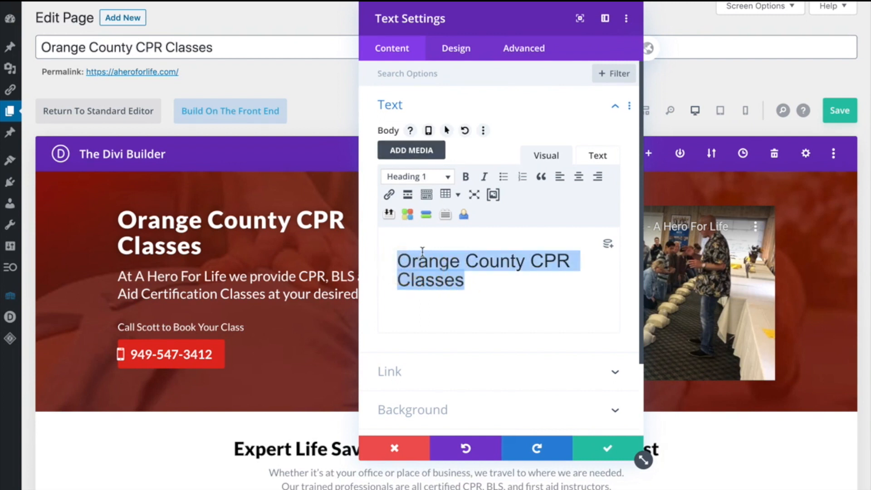
click(447, 177)
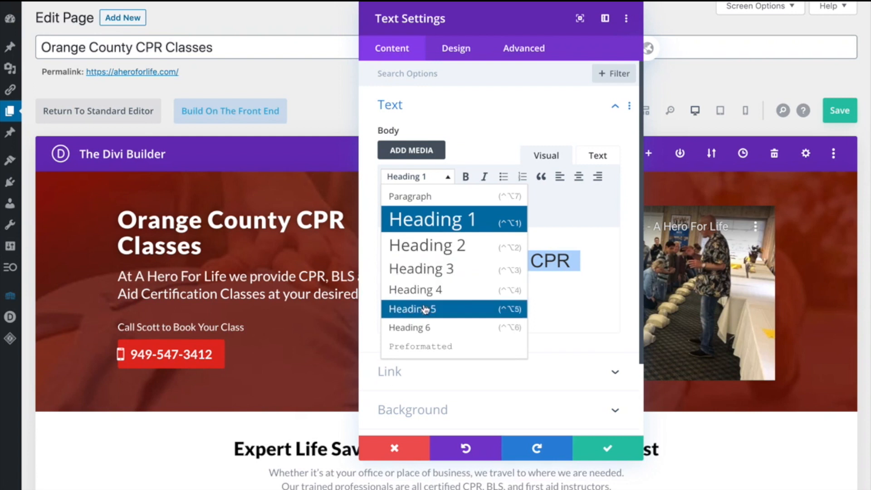
click(582, 262)
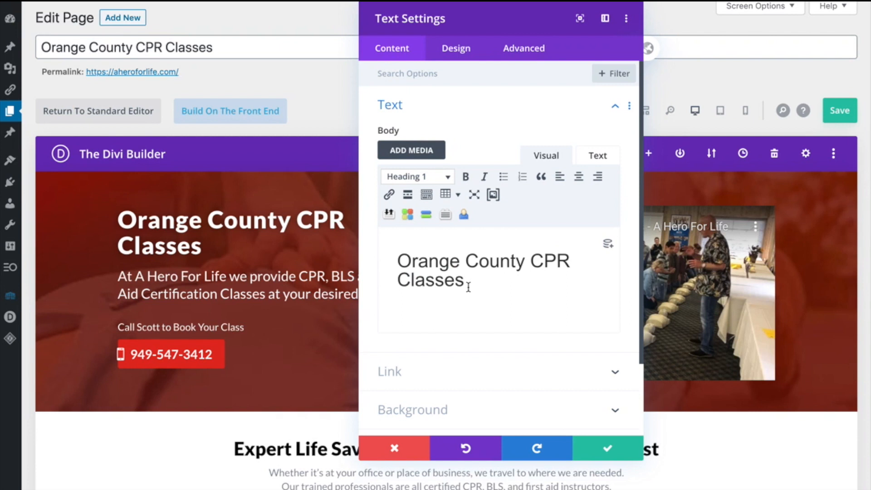
drag(466, 285, 399, 258)
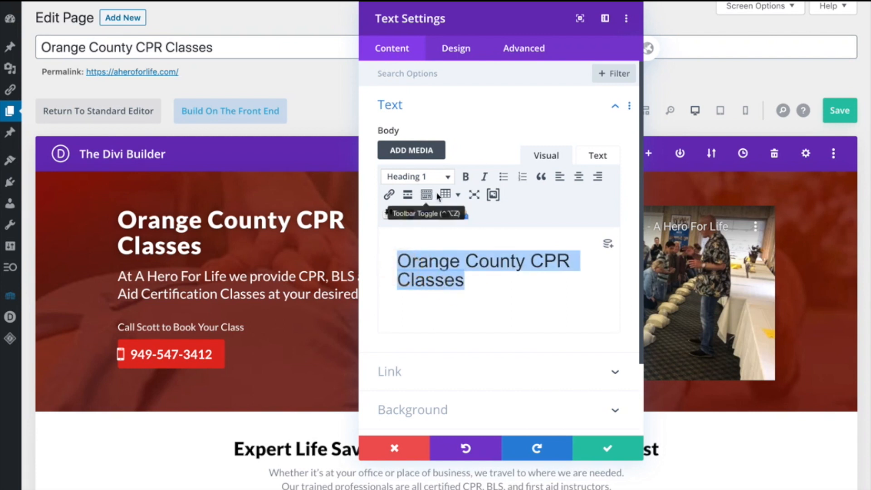
click(448, 177)
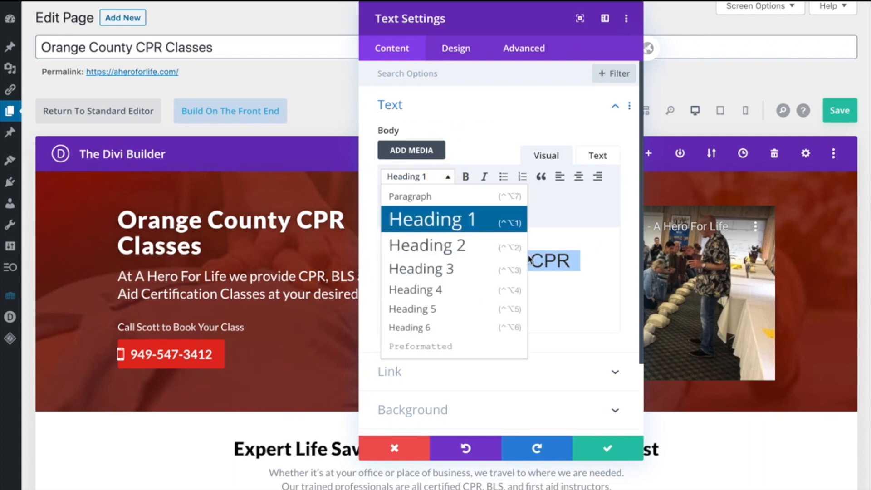
click(558, 294)
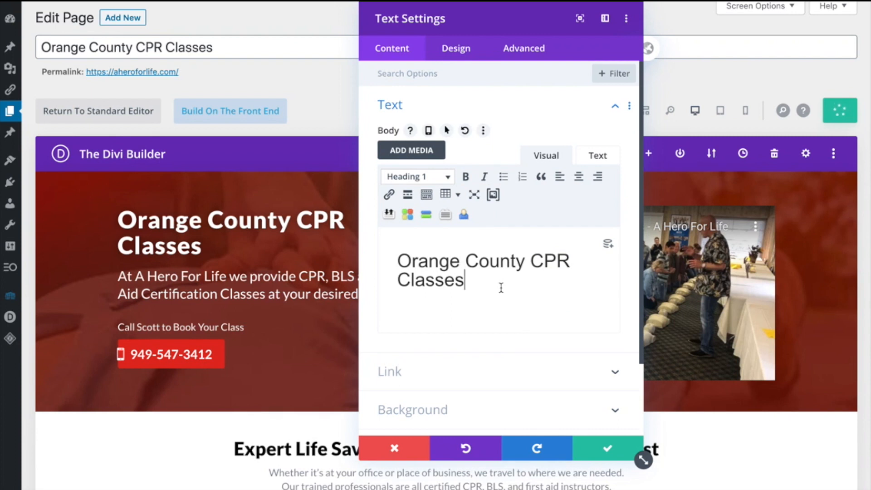
click(604, 455)
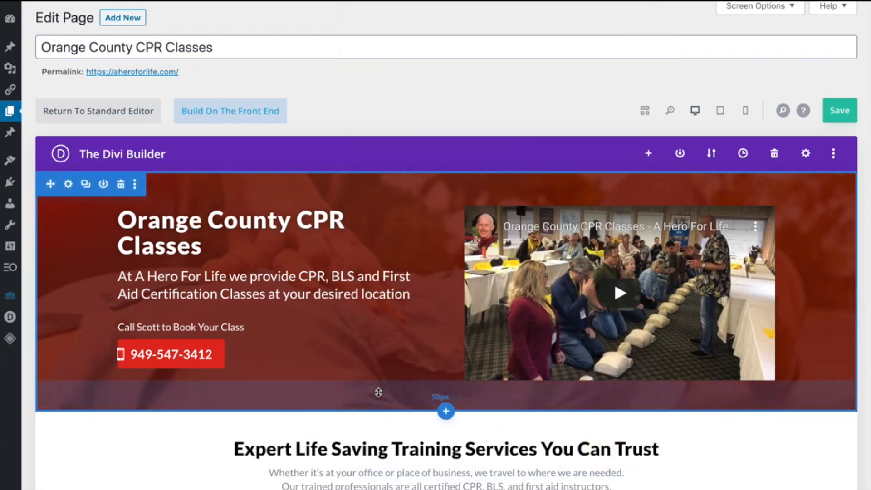
Step: Switch the builder back to wireframe view and locate the page's SEO title settings below the layout
click(644, 112)
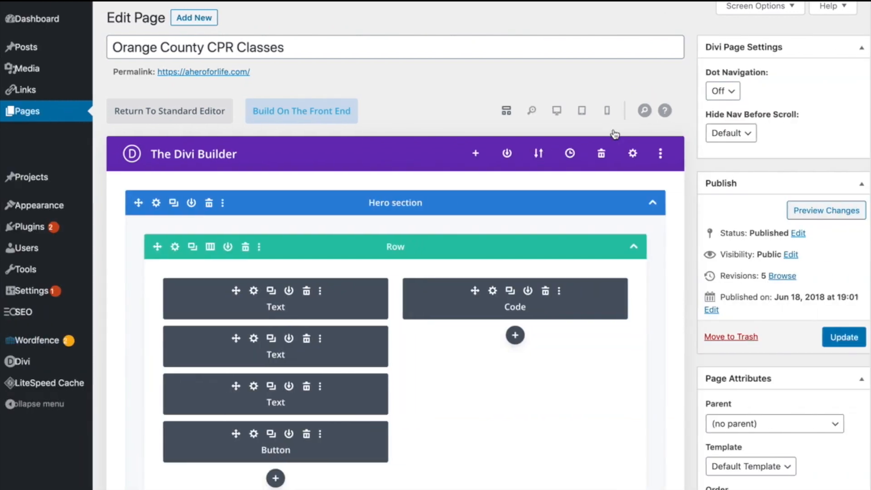
scroll(415, 351, down, 15)
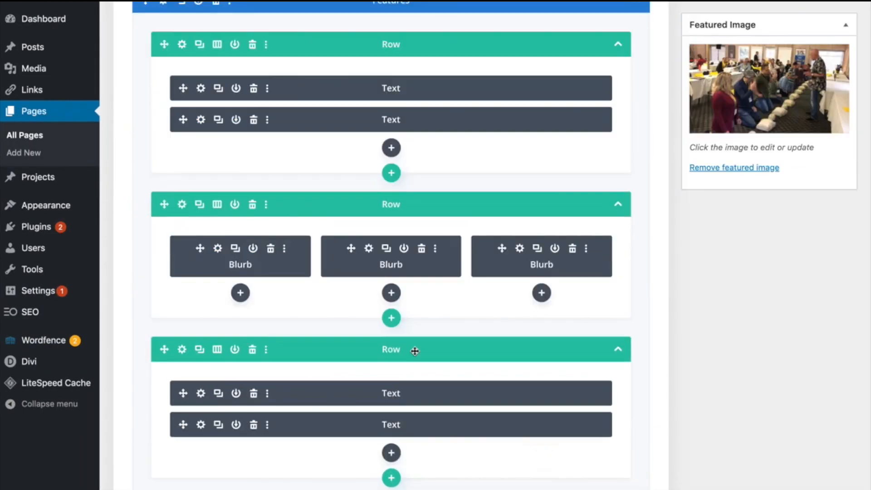
scroll(414, 351, down, 20)
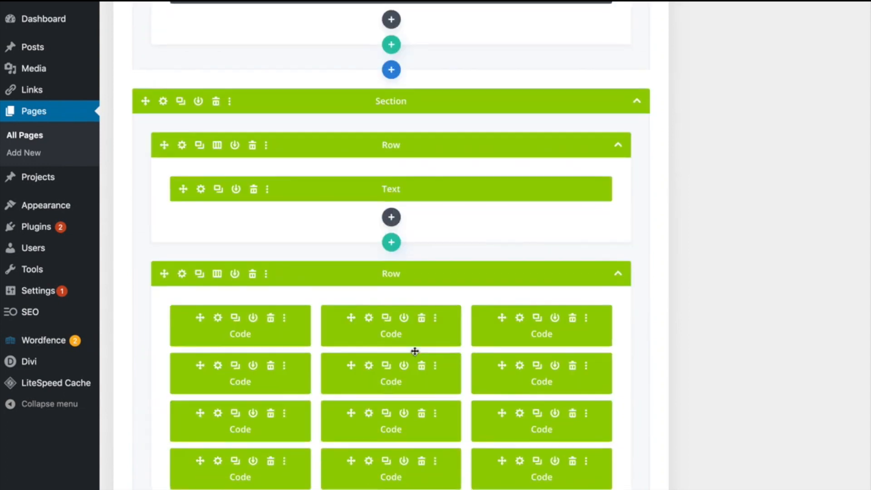
scroll(415, 351, down, 20)
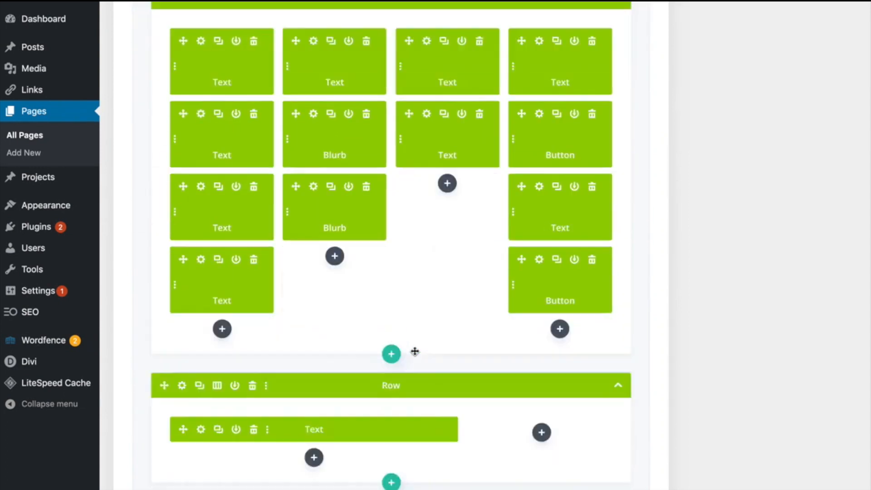
scroll(414, 352, down, 5)
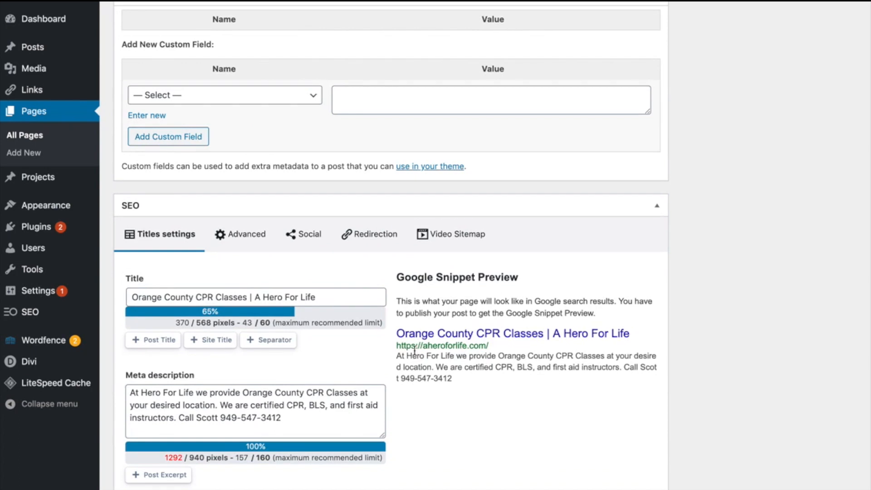
scroll(415, 355, down, 1)
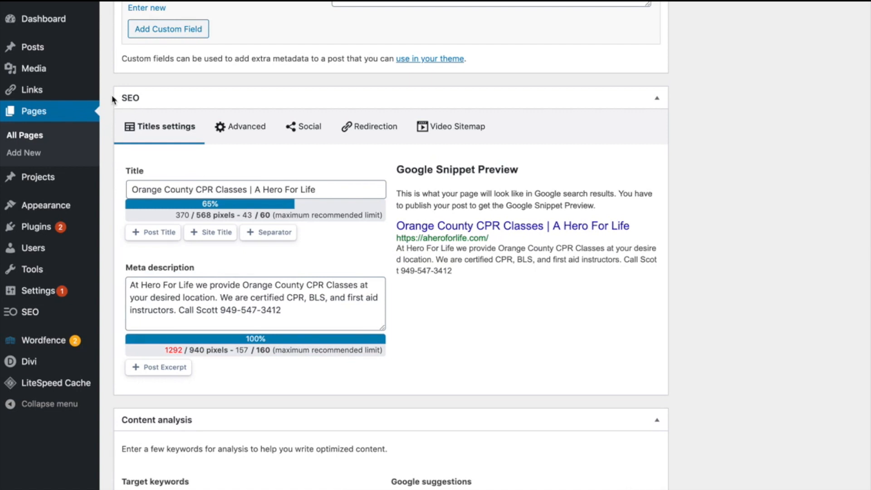
click(114, 97)
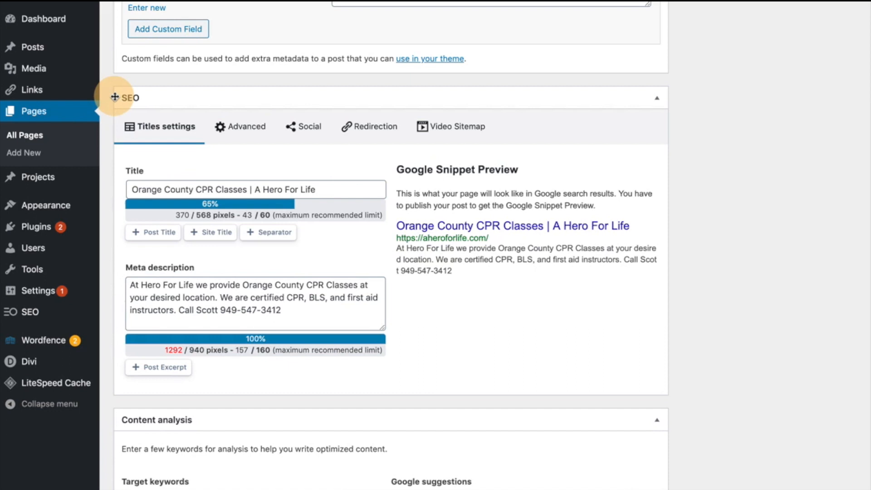
drag(115, 97, 115, 99)
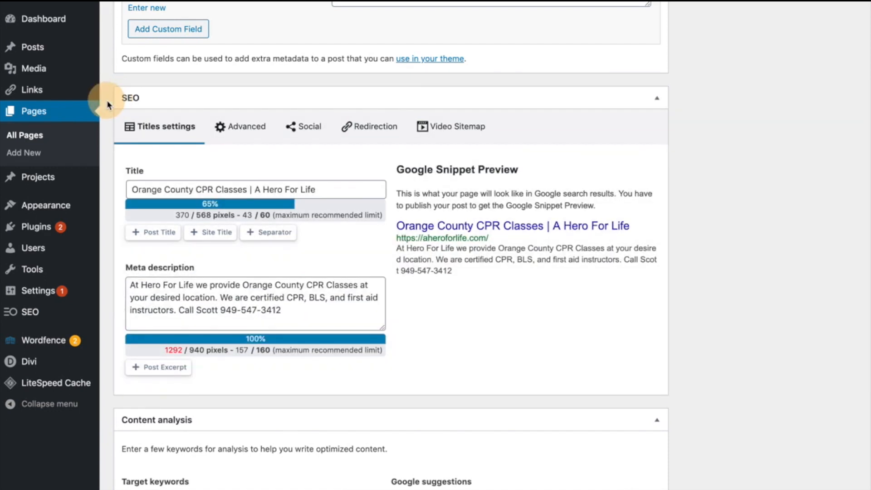
scroll(108, 117, down, 3)
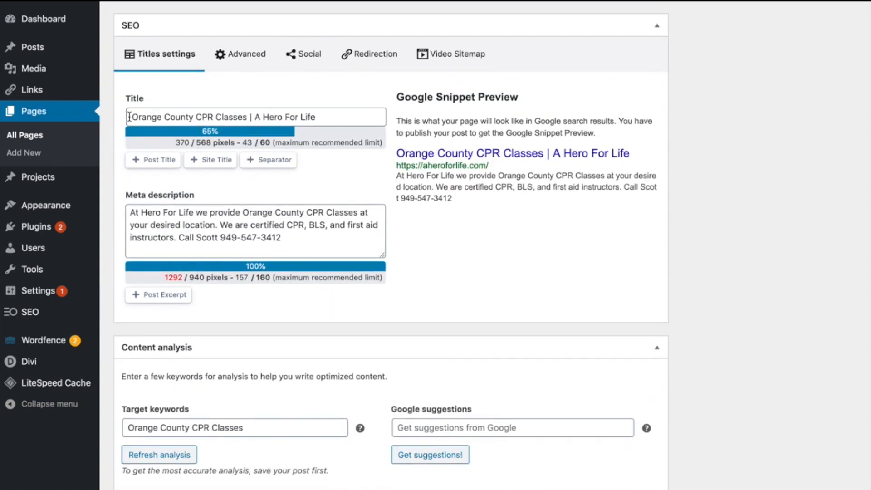
Step: Review the page's SEO title, meta description and Google snippet preview
click(129, 117)
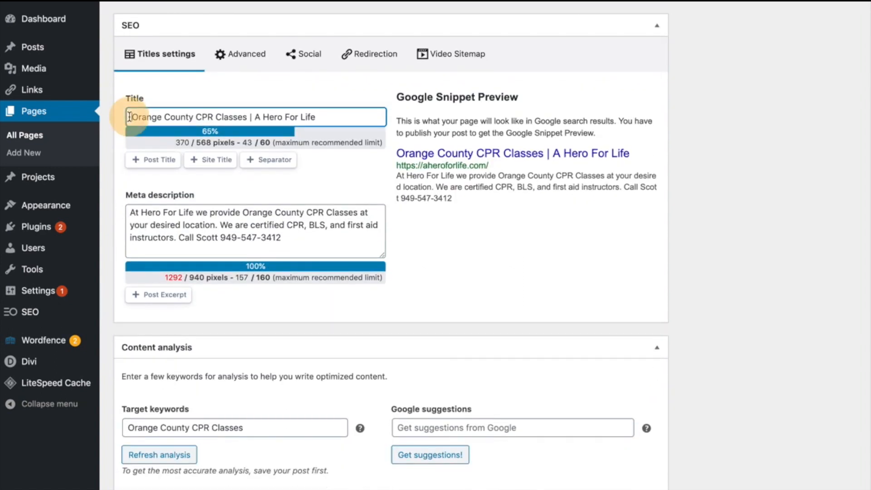
click(130, 213)
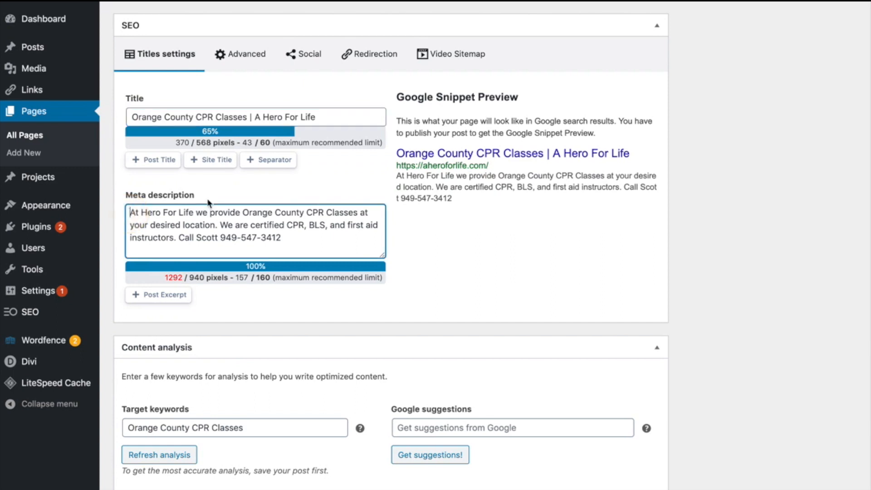
click(394, 155)
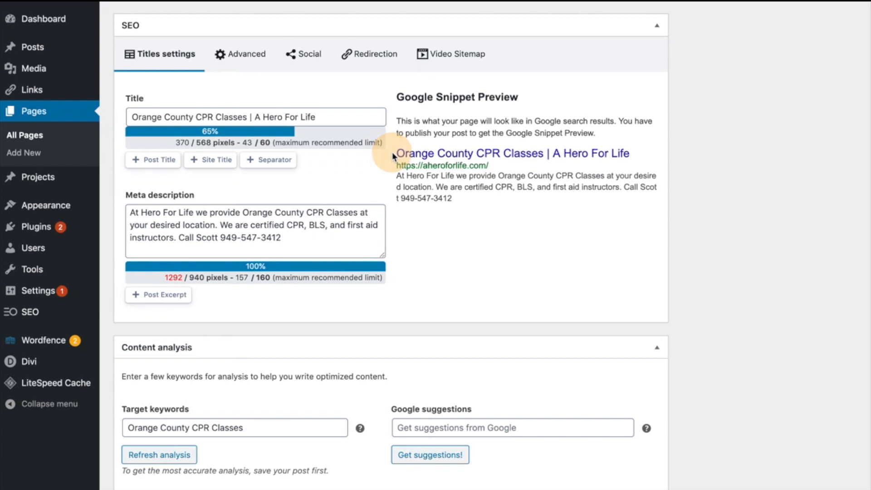
Step: Review the target keywords and the word count and keyword density results in the content analysis
scroll(127, 274, down, 3)
scroll(127, 274, down, 1)
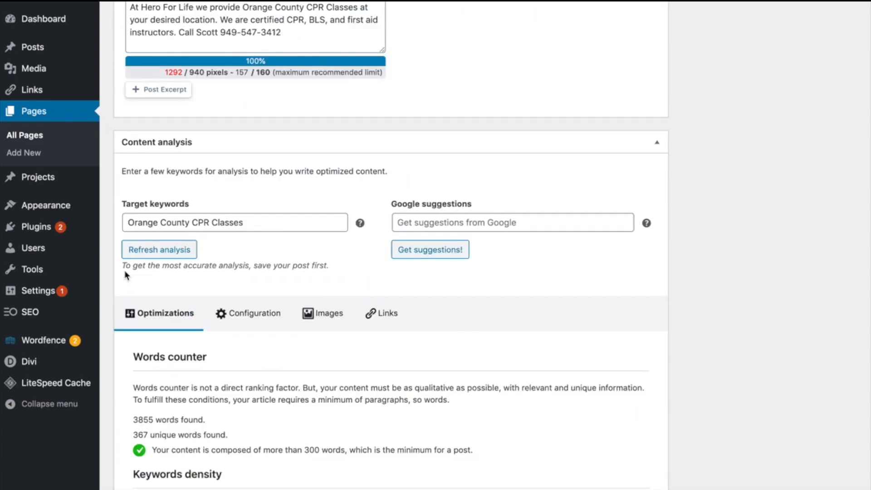
click(125, 222)
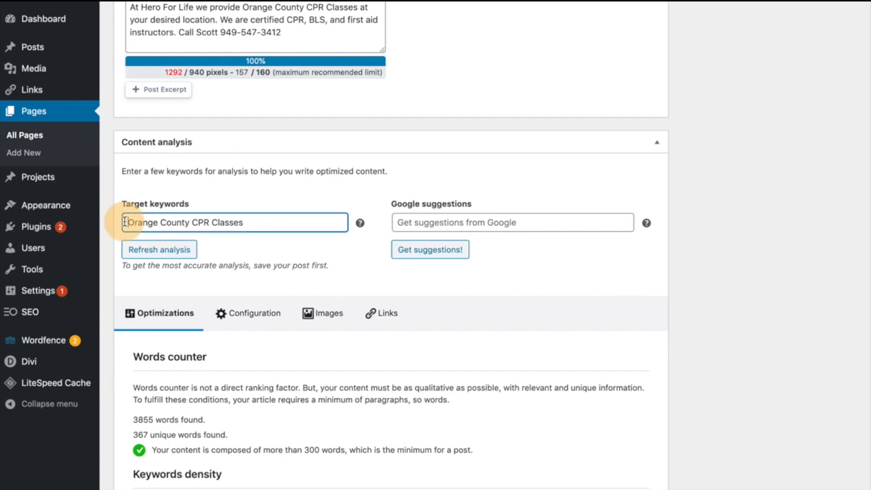
scroll(113, 345, down, 2)
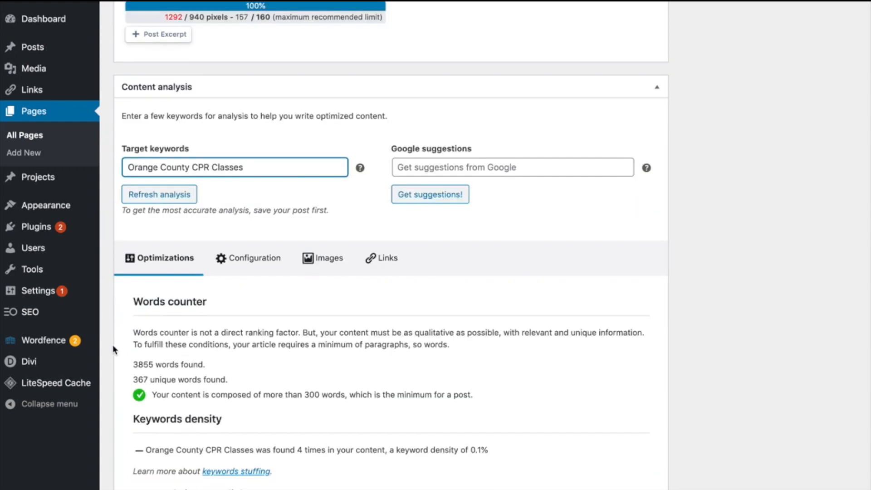
scroll(113, 345, down, 6)
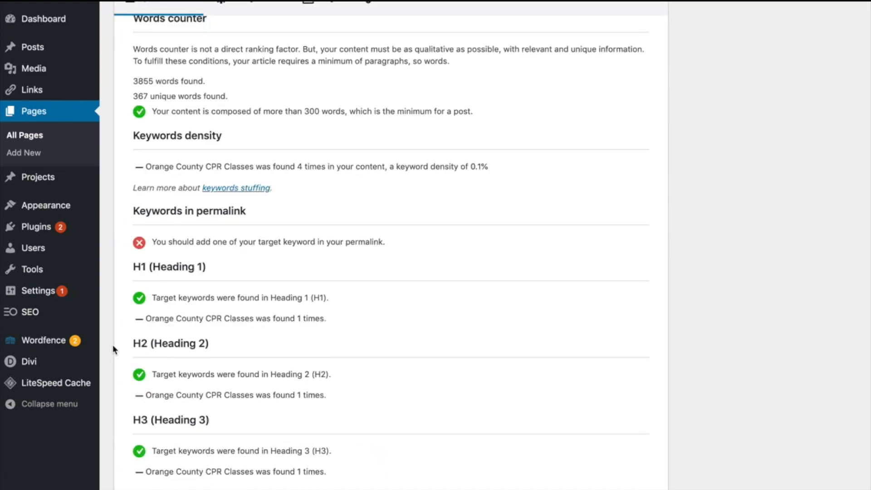
Step: Examine the content analysis checks for target keywords in the permalink and in the H1, H2 and H3 headings
click(128, 222)
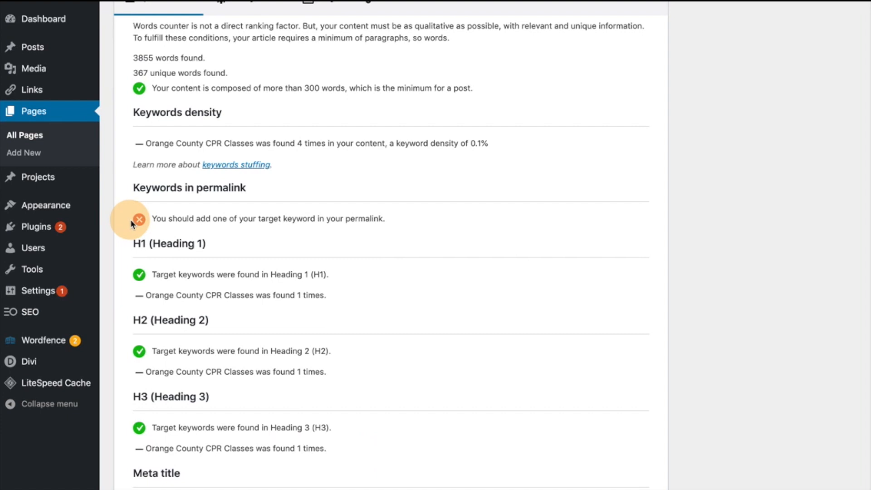
scroll(115, 269, down, 2)
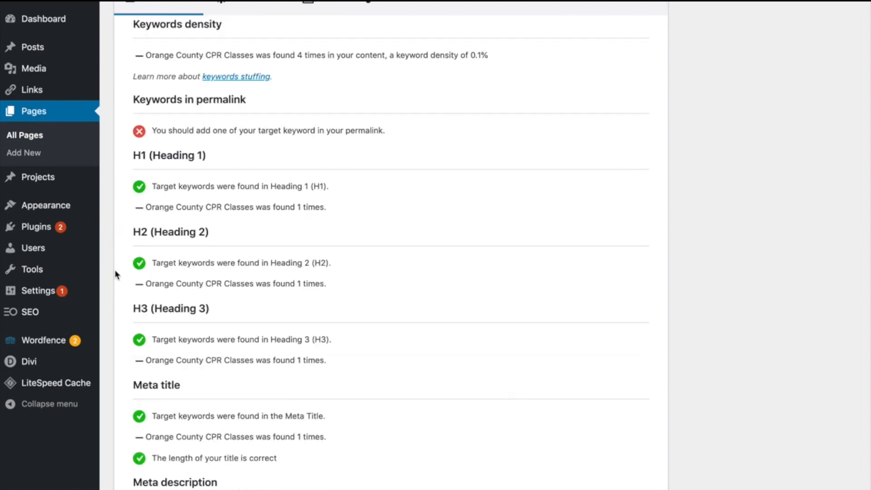
click(133, 159)
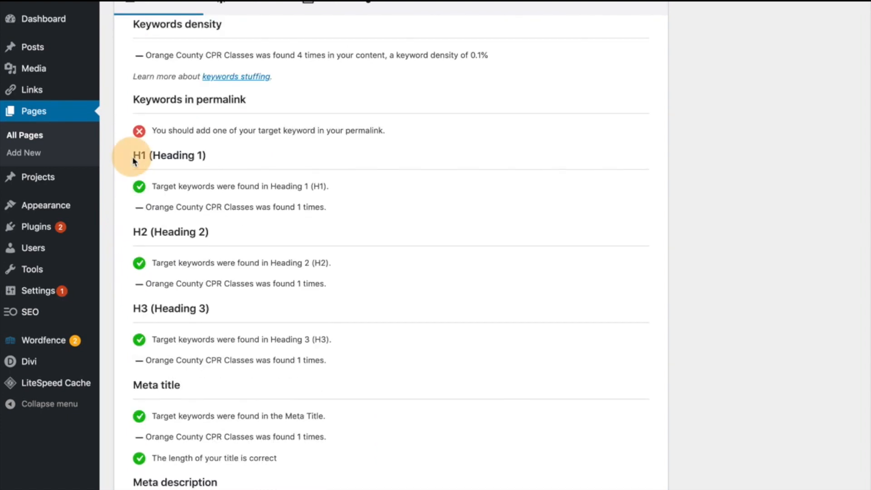
drag(133, 160, 136, 186)
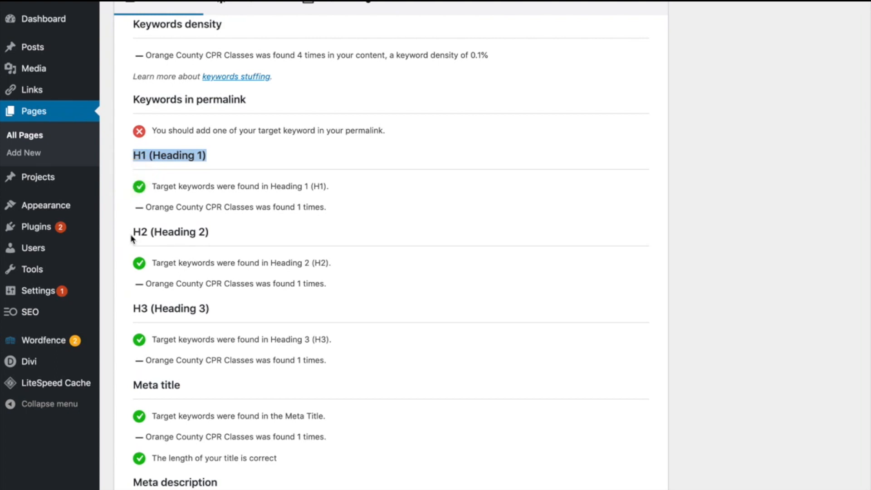
click(132, 242)
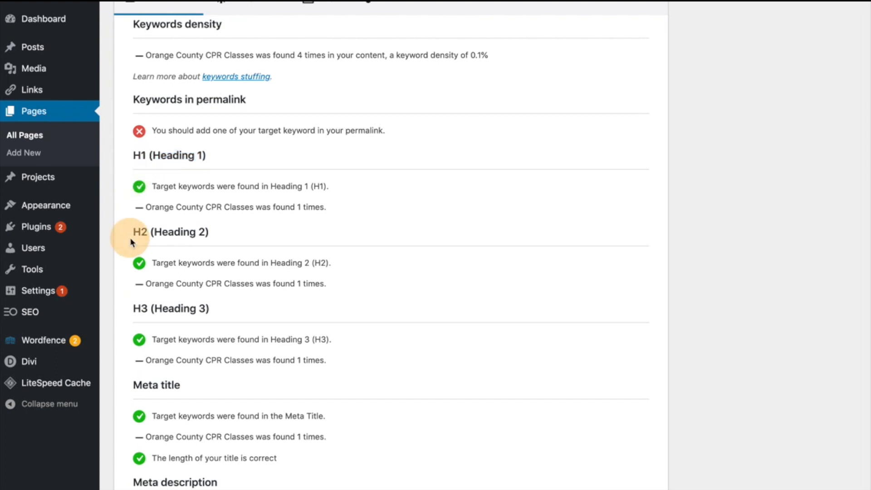
click(131, 327)
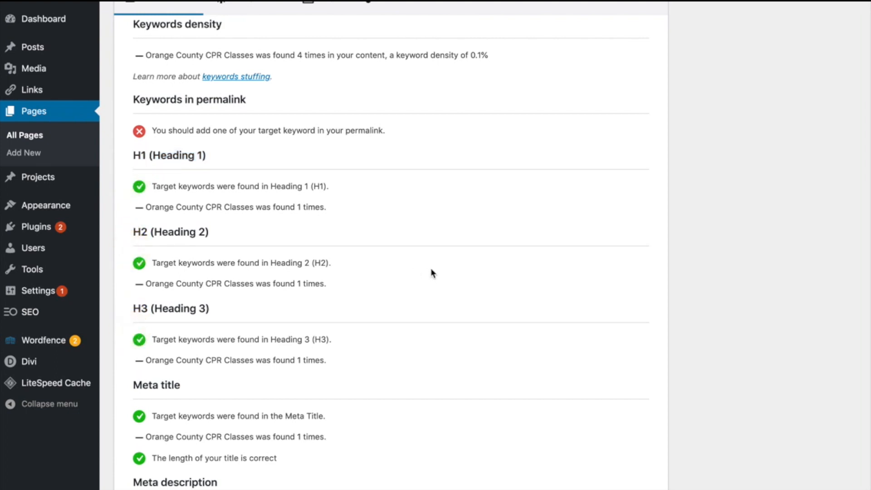
click(134, 168)
click(148, 207)
drag(148, 207, 255, 210)
scroll(255, 210, up, 20)
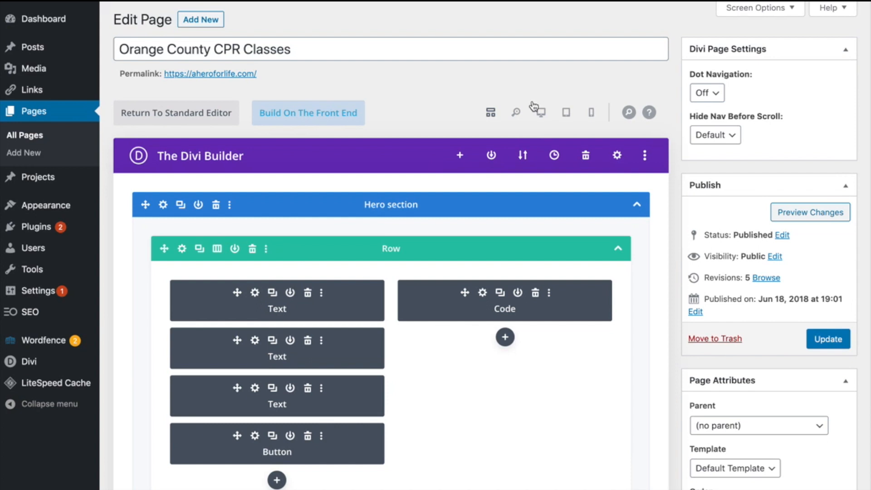
Step: Switch the builder to desktop view and check the heading level of the hero title in its text settings
click(540, 114)
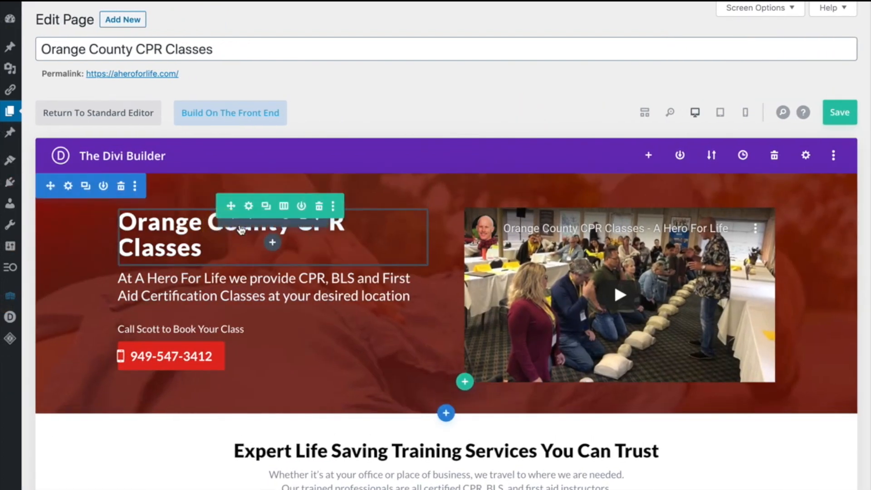
click(248, 206)
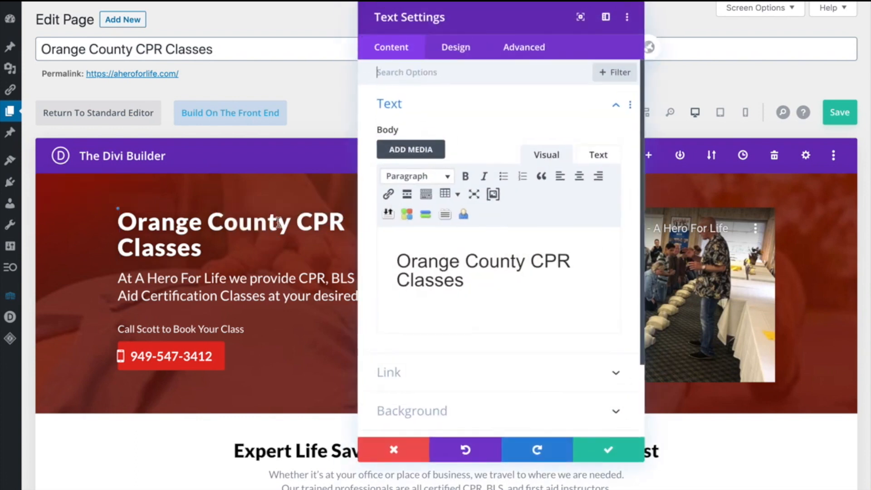
drag(471, 281, 402, 258)
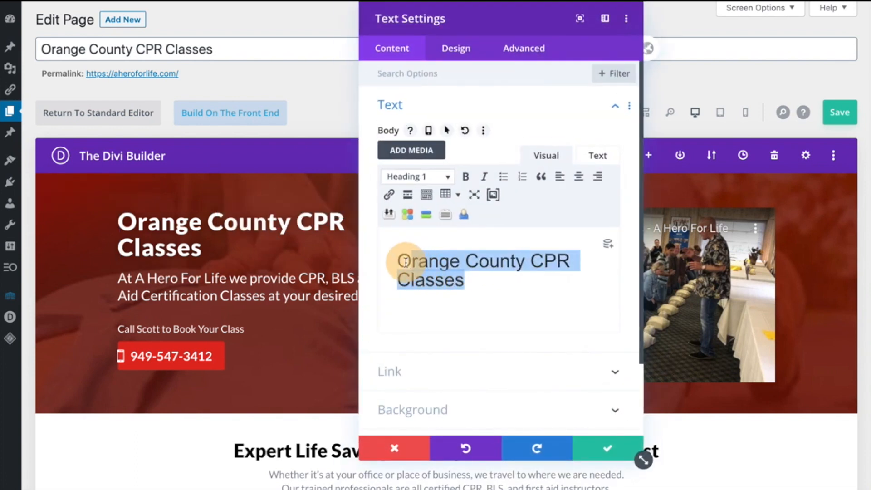
click(447, 176)
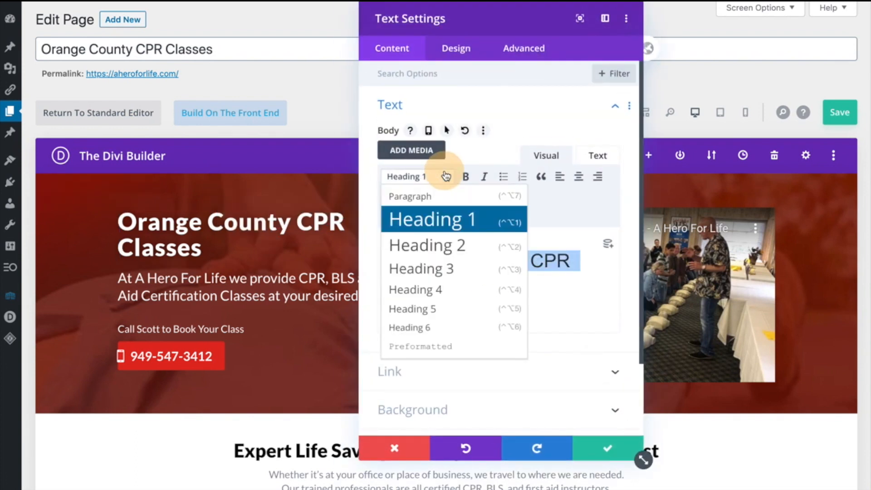
click(563, 299)
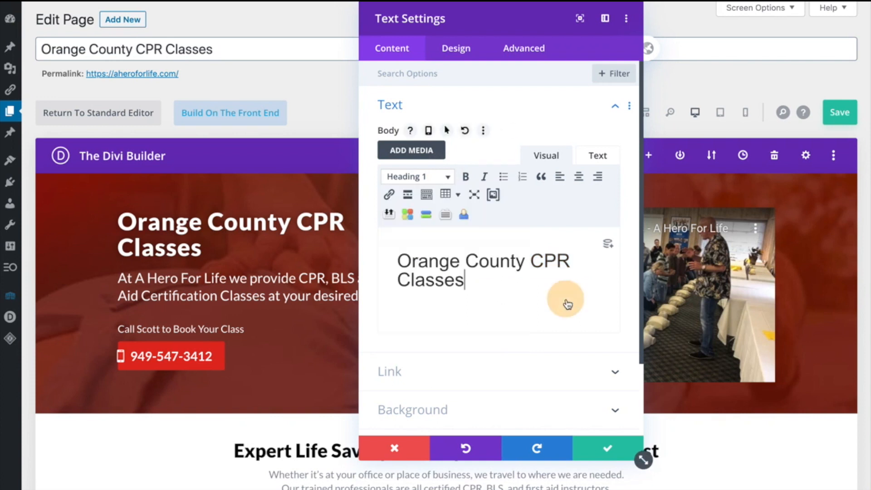
click(596, 450)
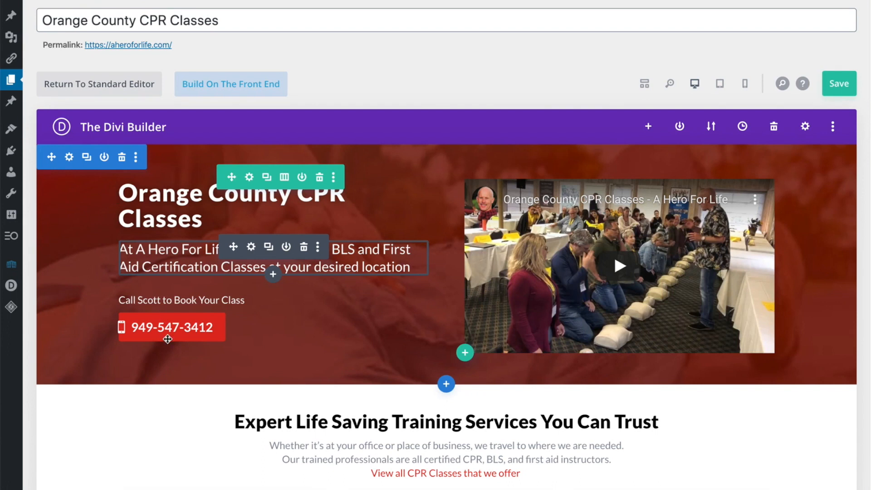
Step: Examine the homepage's headings and content from the hero section through the certification cards, AED section and blog
scroll(168, 336, down, 1)
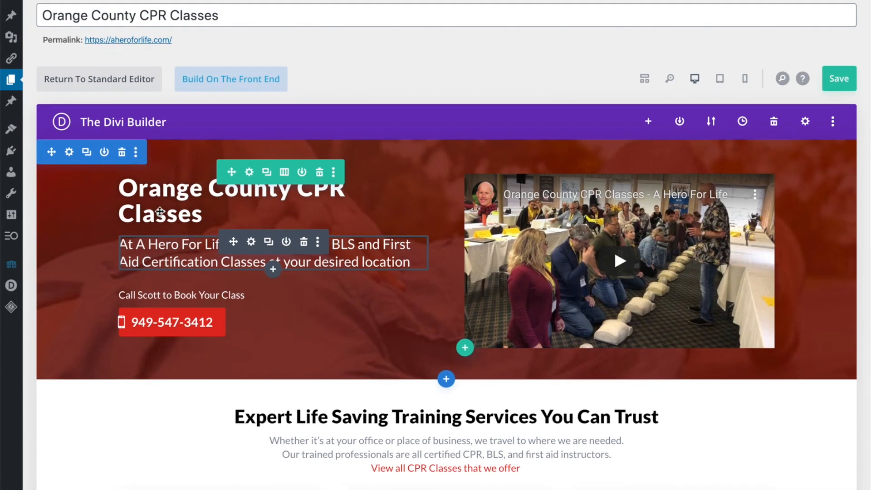
scroll(159, 212, down, 3)
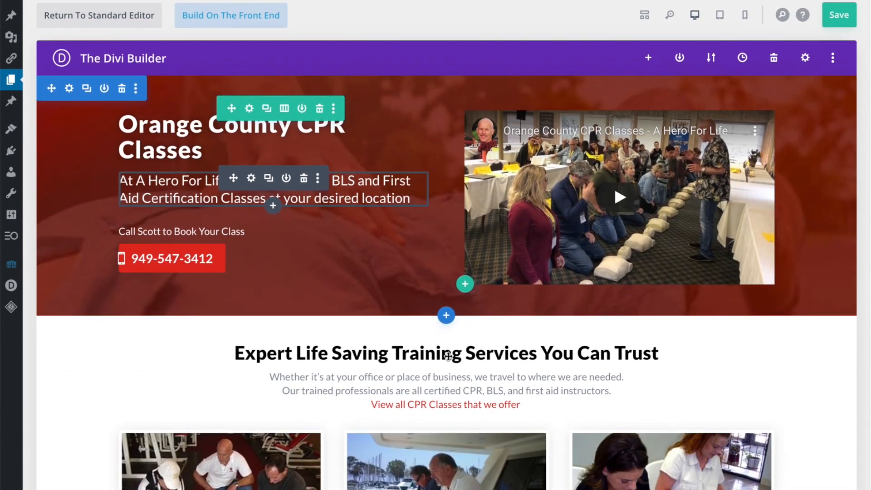
click(308, 389)
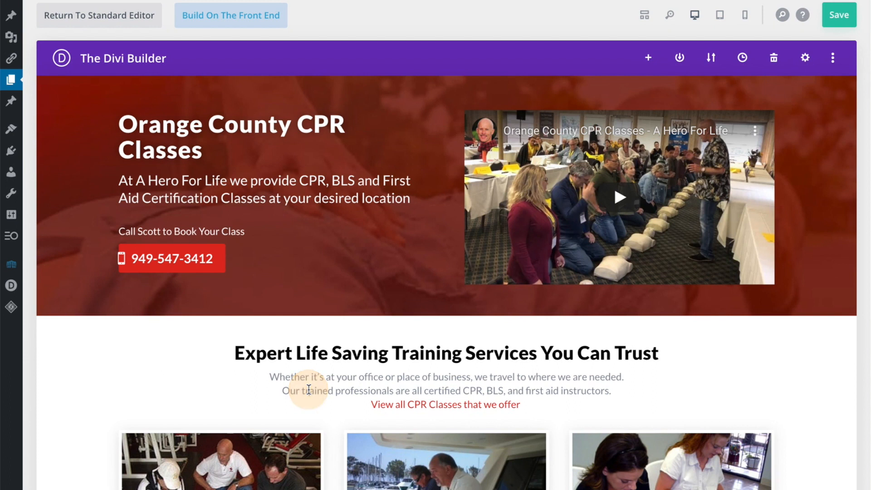
scroll(308, 389, down, 5)
scroll(308, 389, down, 4)
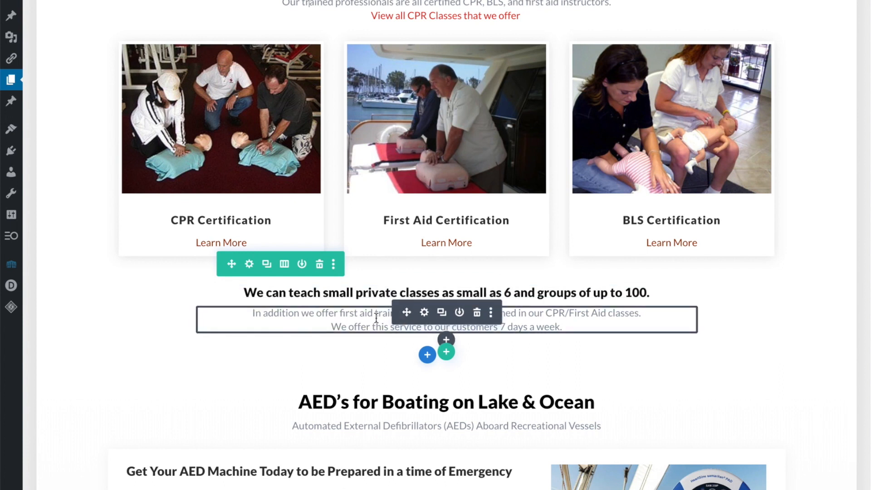
scroll(390, 376, down, 5)
scroll(389, 377, down, 6)
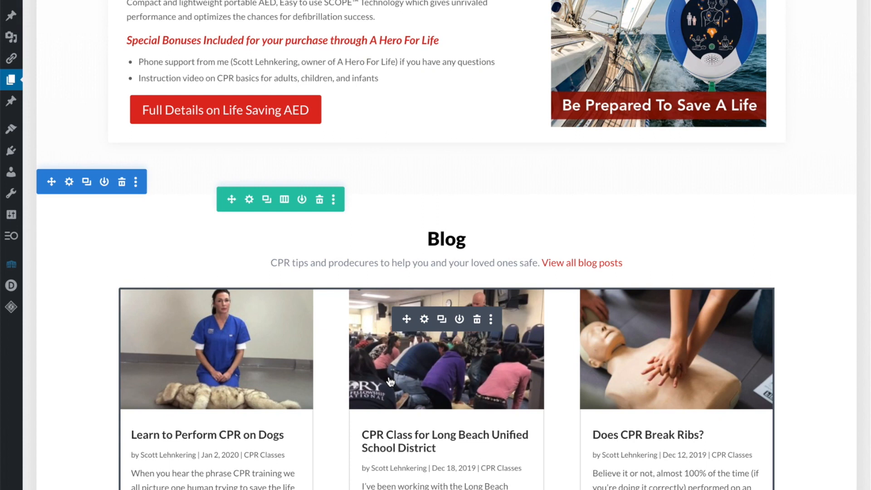
scroll(389, 381, down, 12)
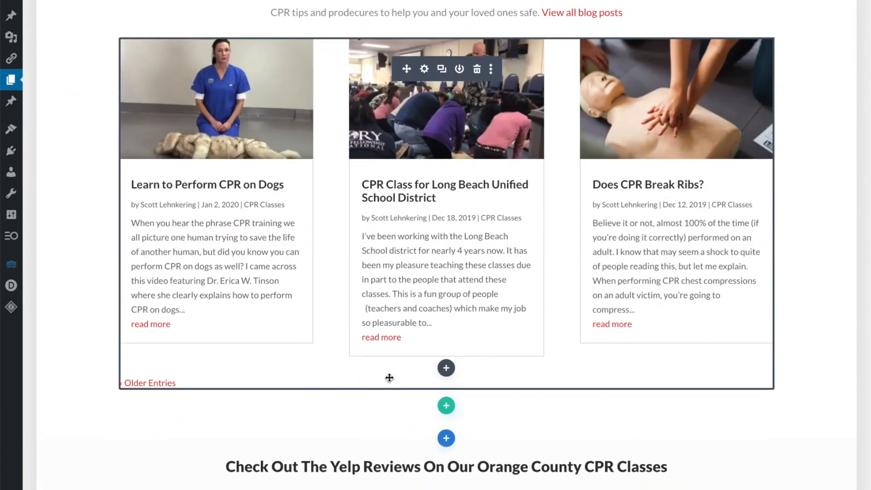
scroll(389, 378, up, 20)
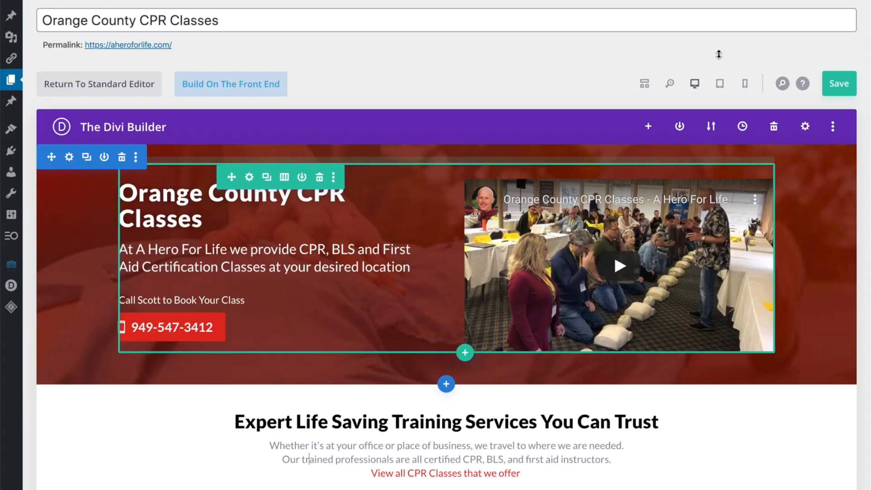
Step: Switch the builder to wireframe view and locate the content analysis results below the SEO settings
click(644, 84)
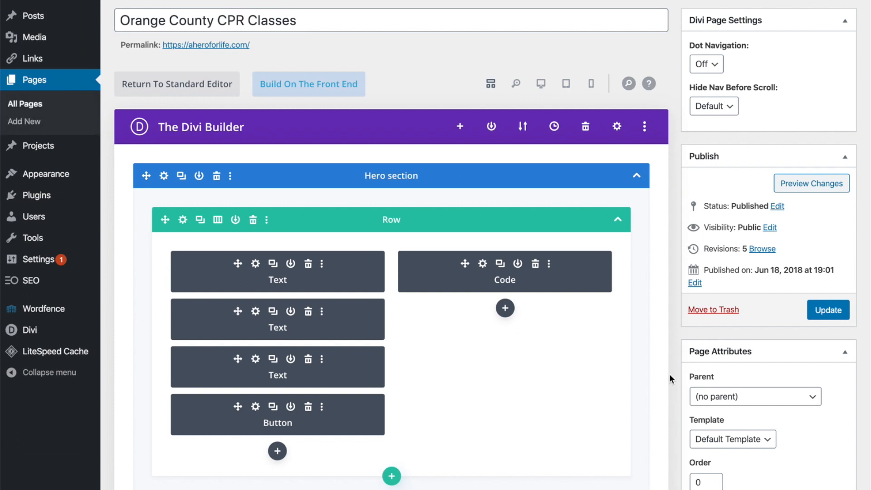
scroll(670, 378, down, 5)
scroll(670, 379, down, 20)
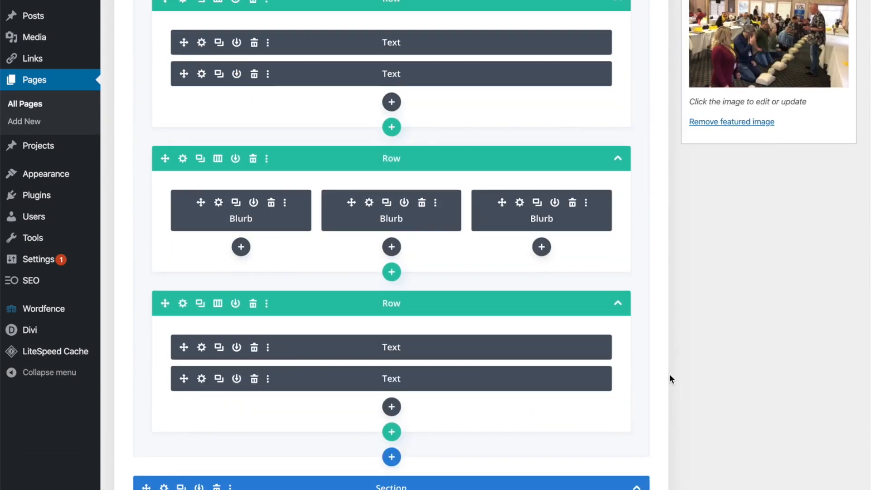
scroll(670, 379, down, 20)
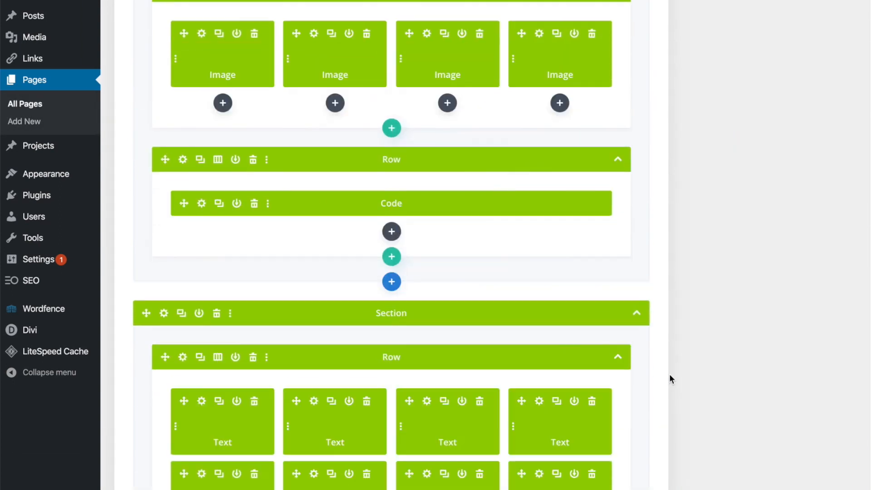
scroll(670, 375, down, 7)
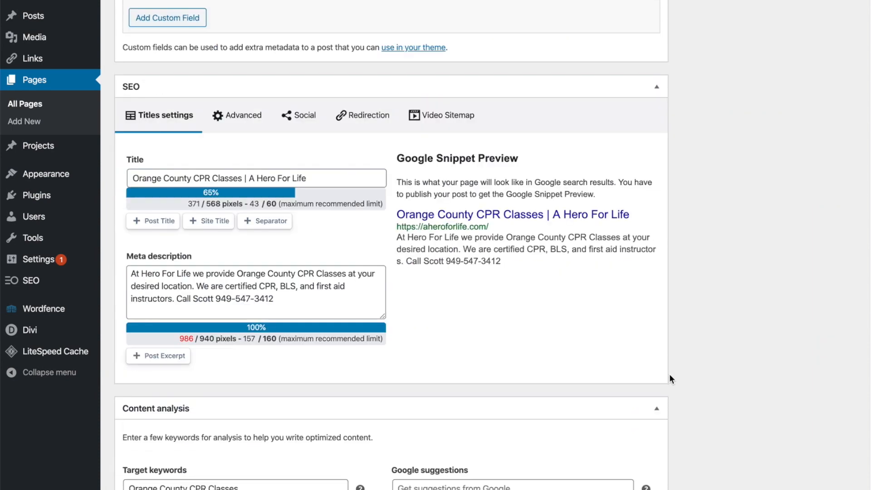
scroll(669, 375, down, 7)
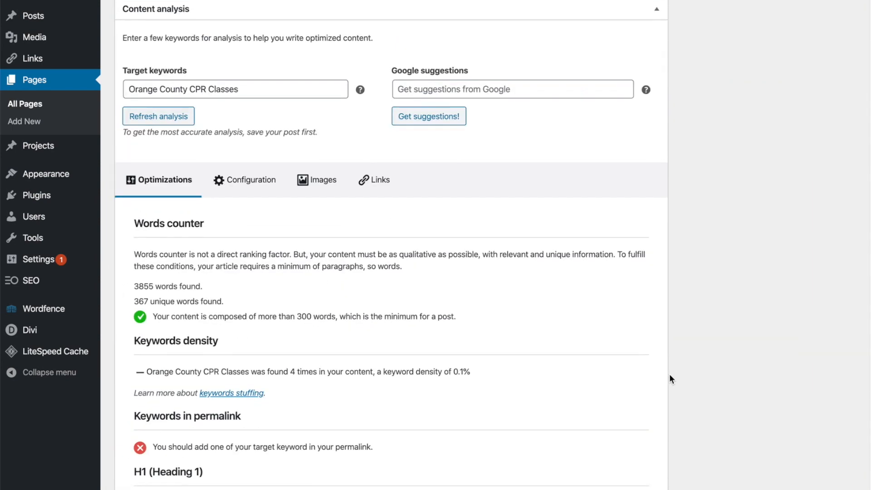
scroll(669, 375, down, 1)
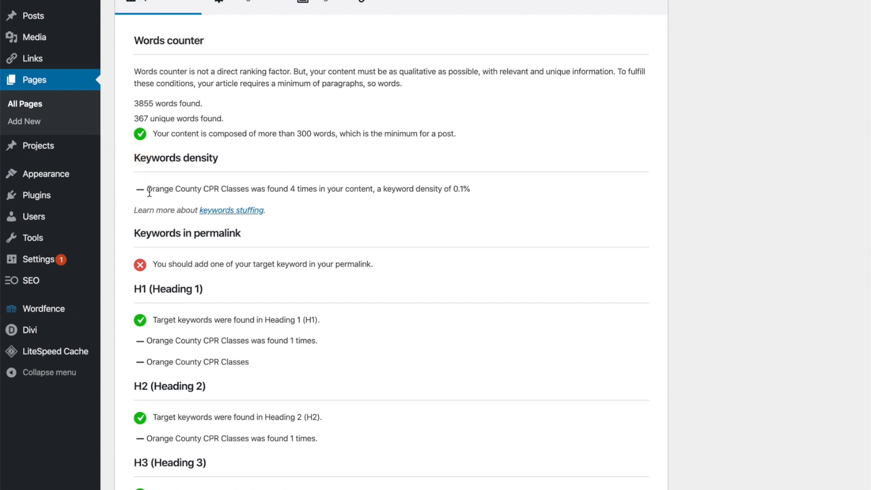
Step: Review the keyword density result and the total and unique word counts in the content analysis
drag(155, 190, 251, 189)
click(291, 190)
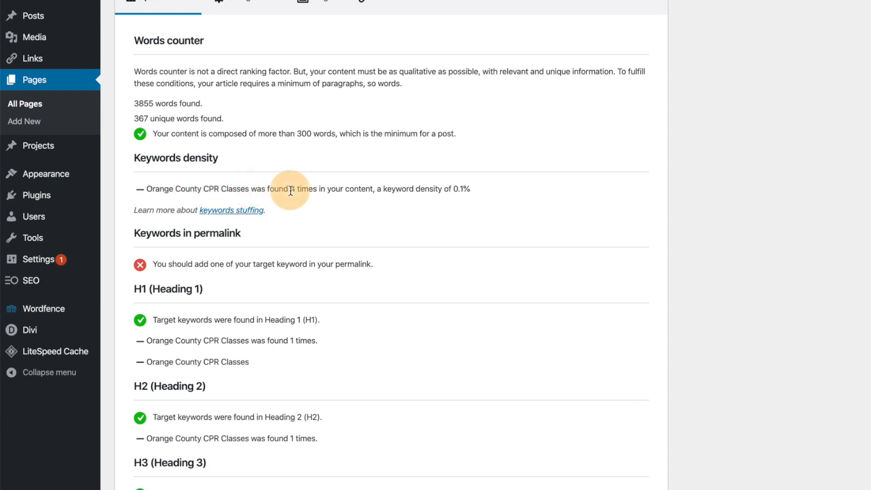
click(468, 187)
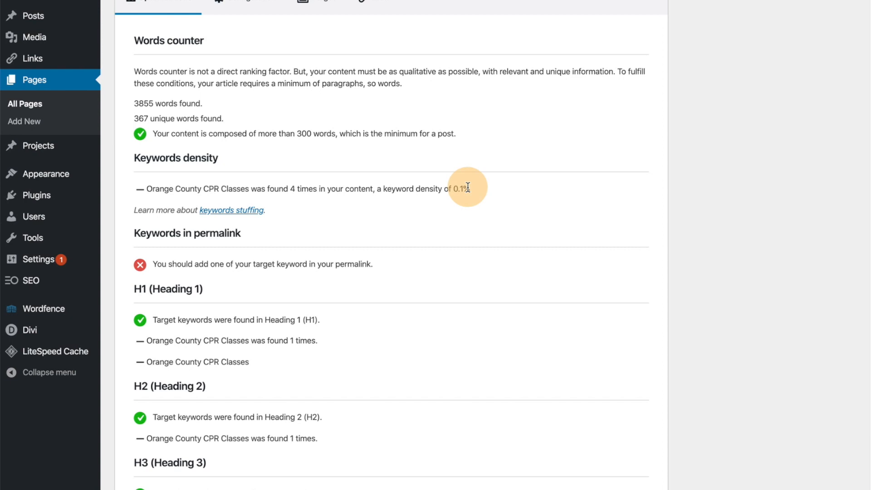
scroll(622, 117, up, 2)
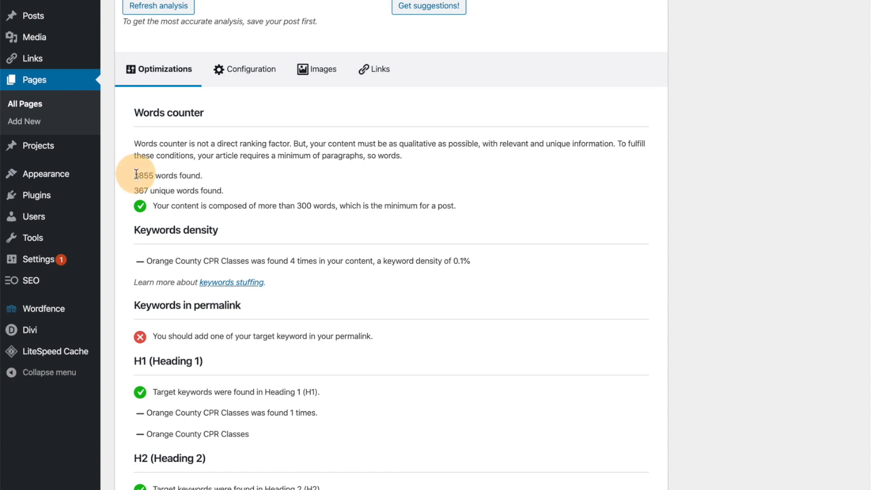
drag(138, 173, 128, 194)
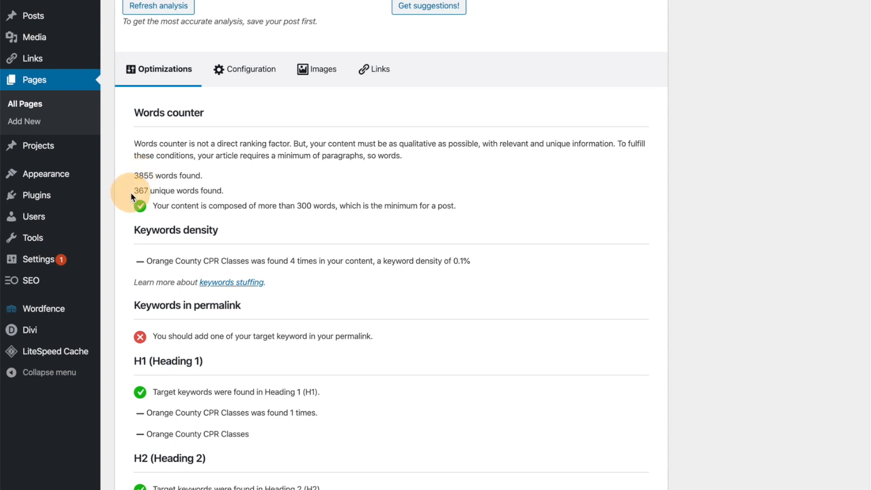
drag(131, 192, 131, 197)
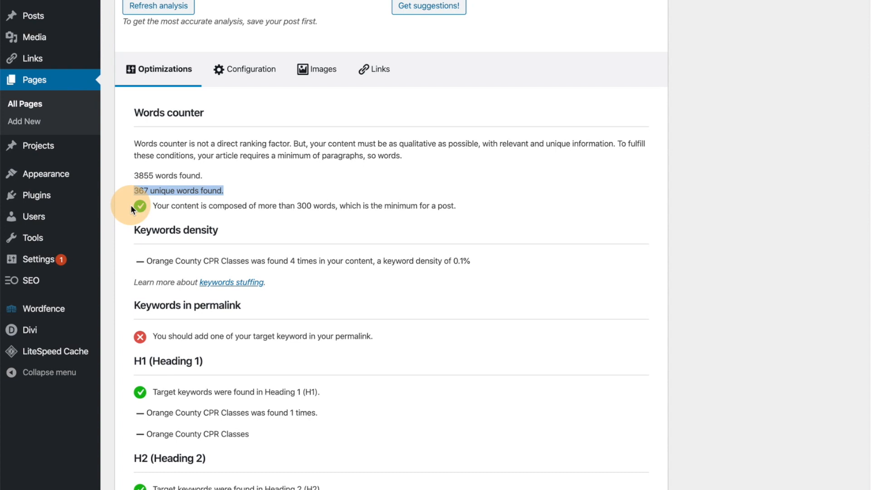
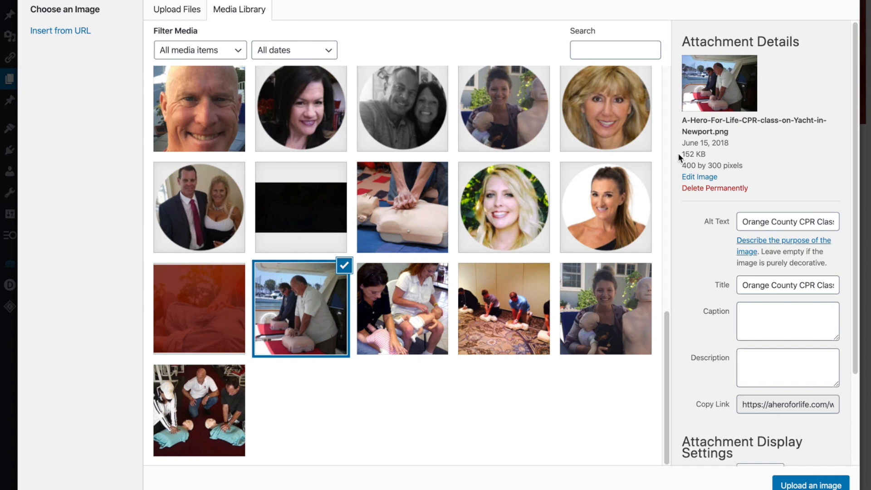
Step: Read through the full title of the selected yacht CPR class image and check its alt text in the attachment details
click(749, 284)
drag(750, 283, 832, 285)
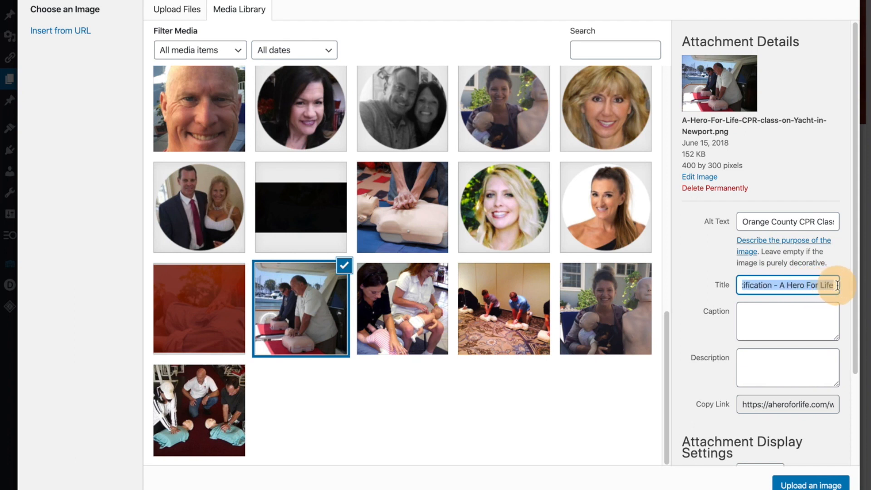
click(764, 283)
drag(762, 284, 698, 285)
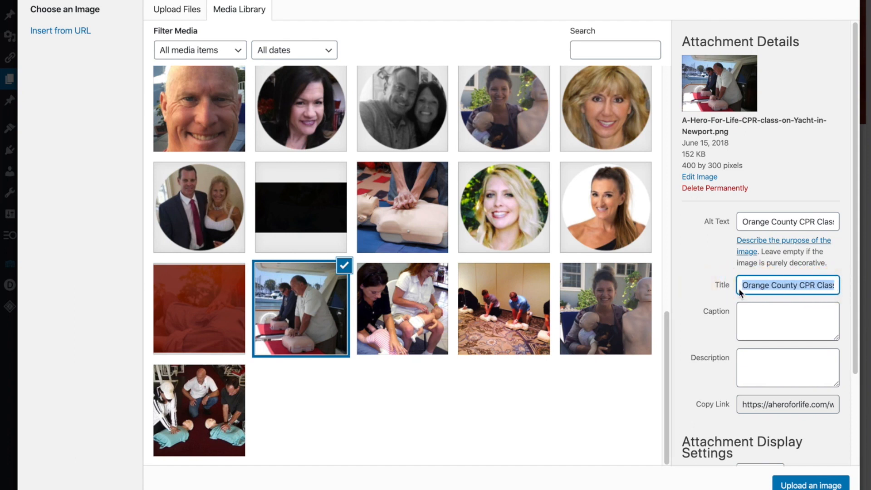
click(802, 286)
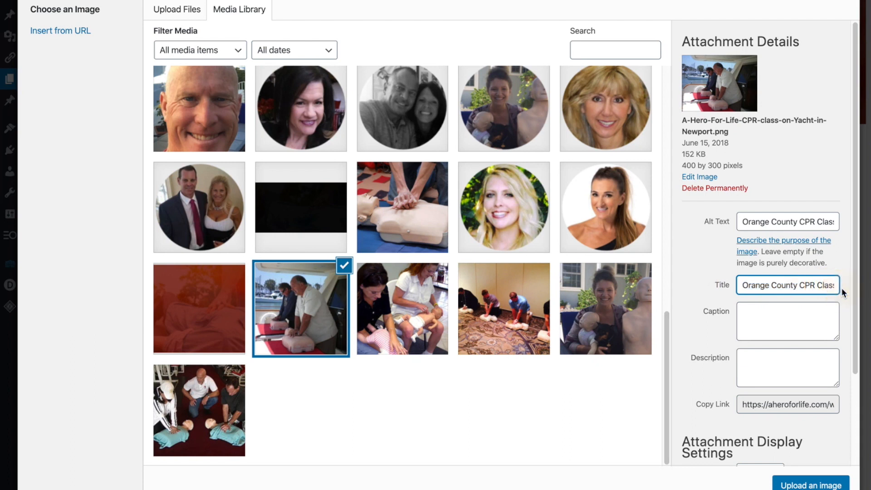
click(831, 285)
key(Right)
key(Right)
key(Right)
key(Right)
key(Right)
key(Right)
key(Right)
key(Right)
key(Right)
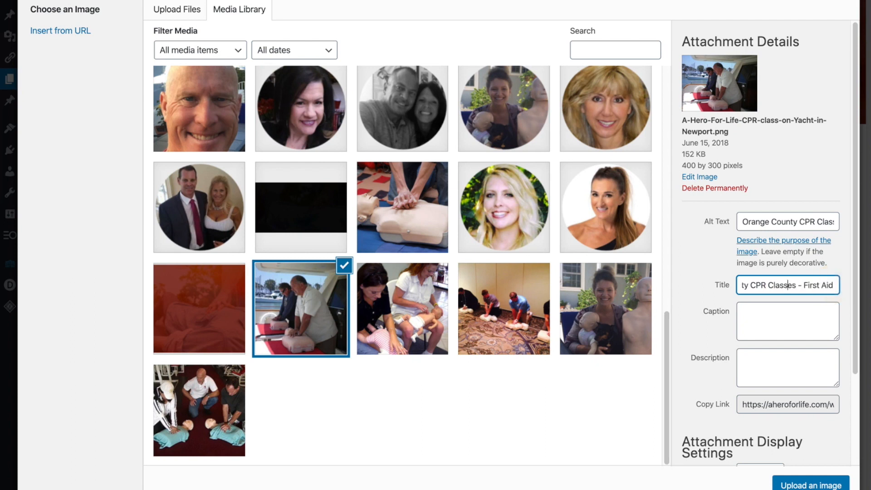
key(Right)
key(Right)
key(Right)
key(Right)
key(Right)
key(Right)
key(Right)
key(Right)
key(Right)
key(Right)
key(Right)
key(Right)
key(Right)
key(Right)
key(Right)
key(Right)
key(Right)
key(Right)
key(Right)
key(Right)
key(Right)
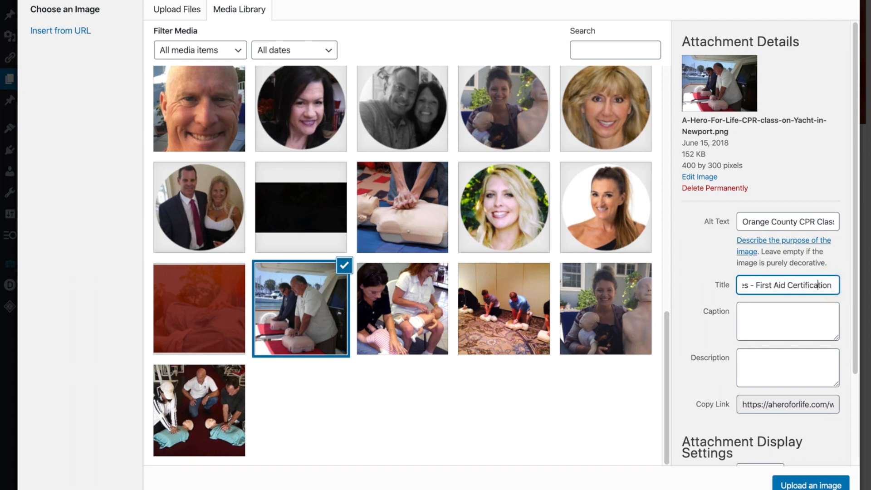
key(Right)
key(Right)
key(Right)
key(Right)
key(Right)
key(Right)
key(Right)
key(Right)
key(Right)
key(Right)
key(Right)
key(Right)
key(Right)
key(Right)
key(Right)
key(Right)
key(Right)
key(Right)
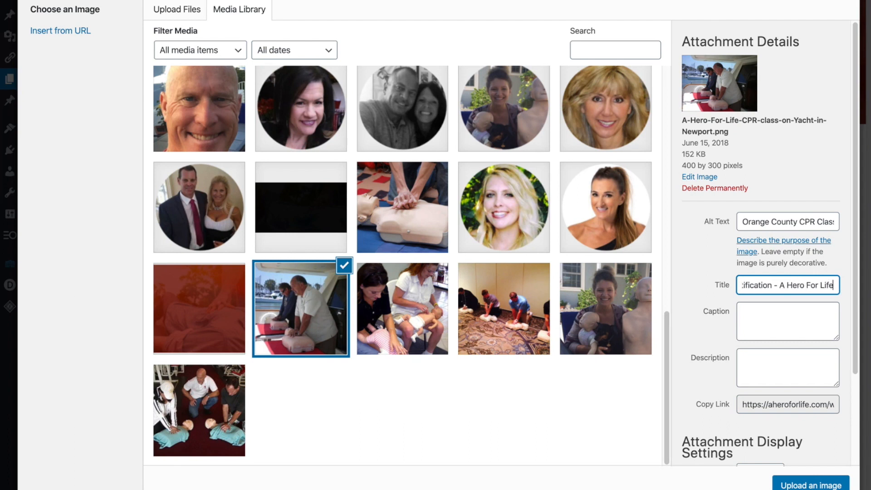
drag(834, 290, 708, 282)
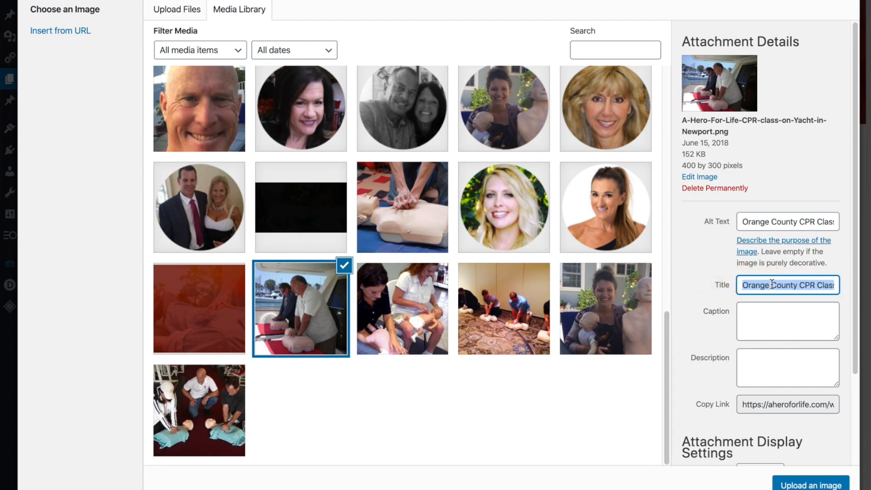
click(743, 221)
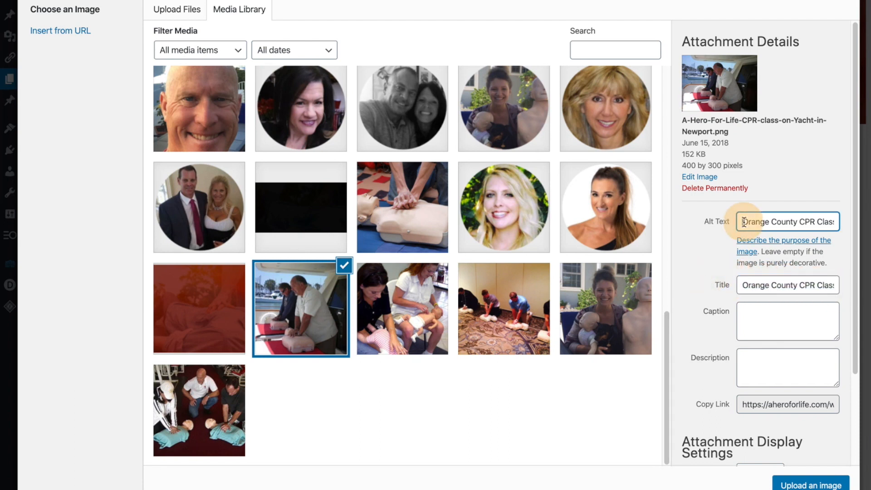
click(705, 225)
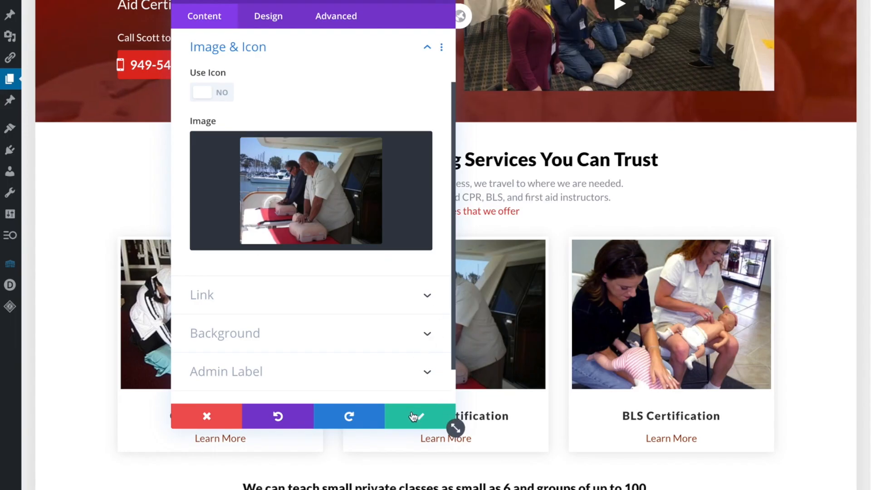
Step: Save the First Aid Certification blurb's settings and return to the beginning of the page layout
click(414, 415)
scroll(634, 153, up, 1)
scroll(634, 153, up, 5)
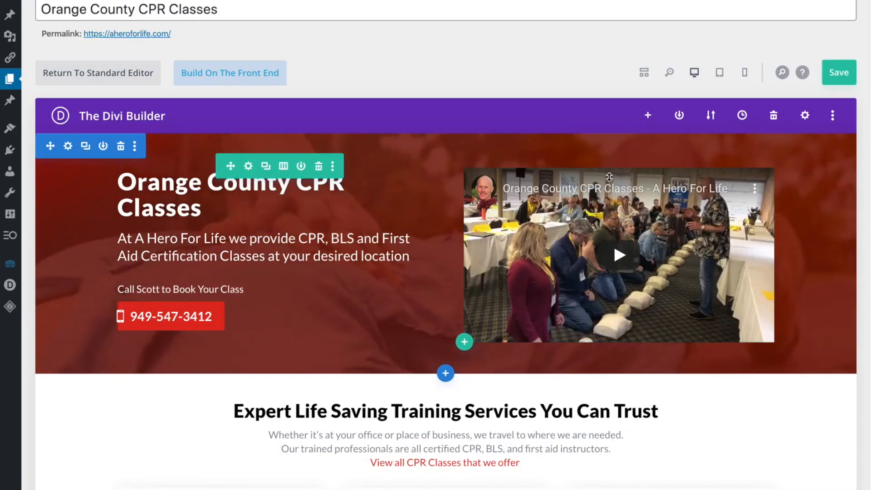
Step: Review the YouTube embed code in the hero section's video module and save the module's settings
mouse_move(592, 216)
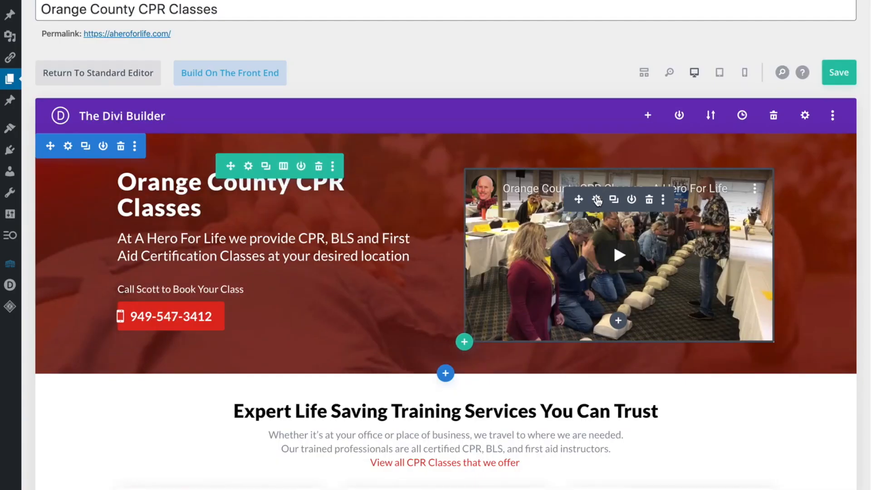
click(597, 200)
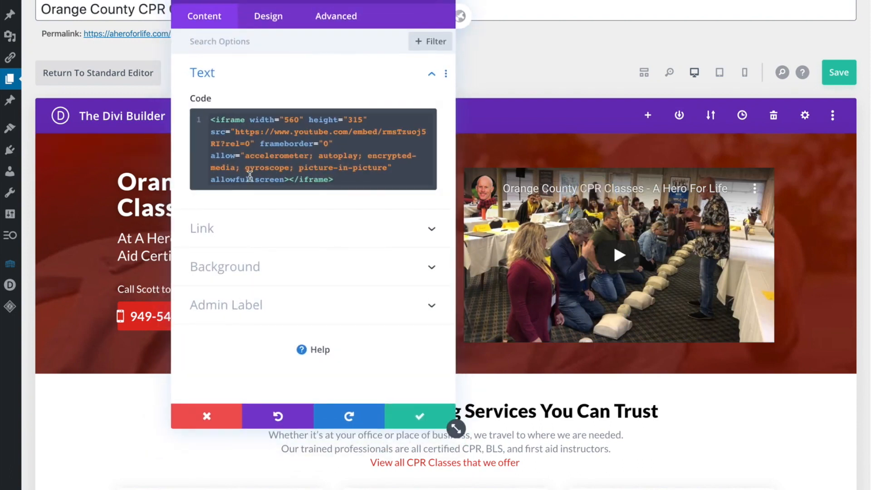
drag(341, 179, 211, 120)
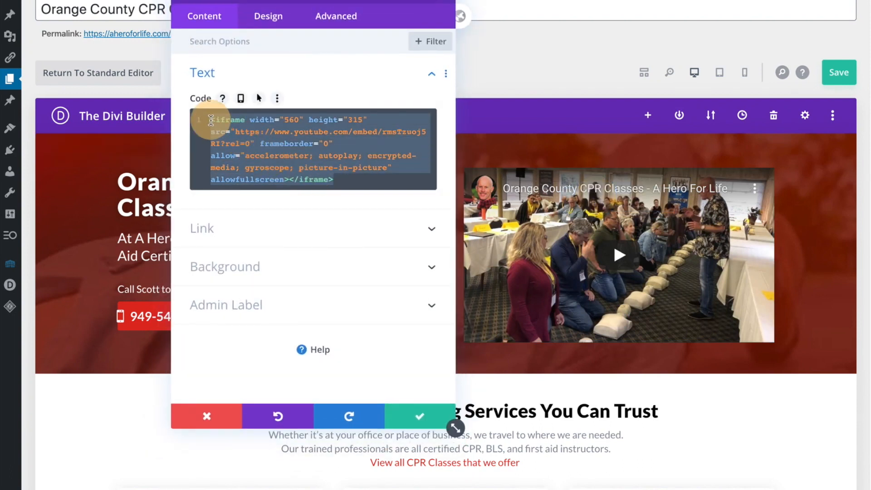
click(416, 425)
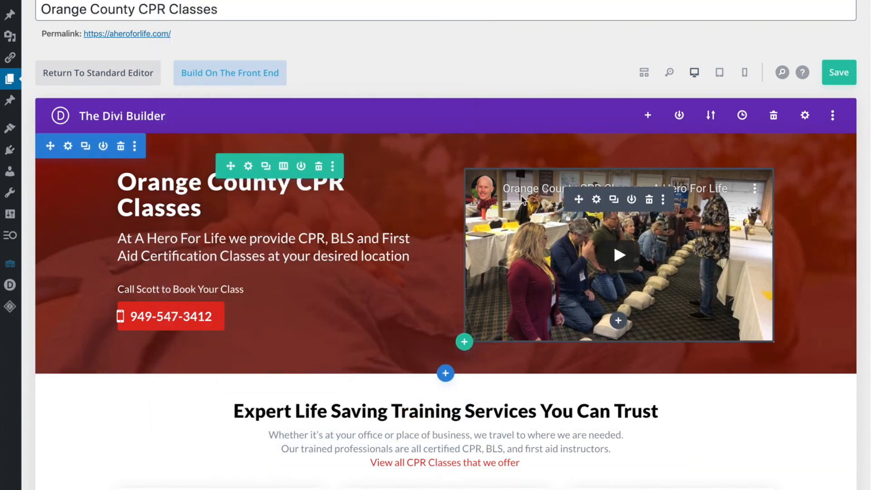
drag(507, 161, 497, 164)
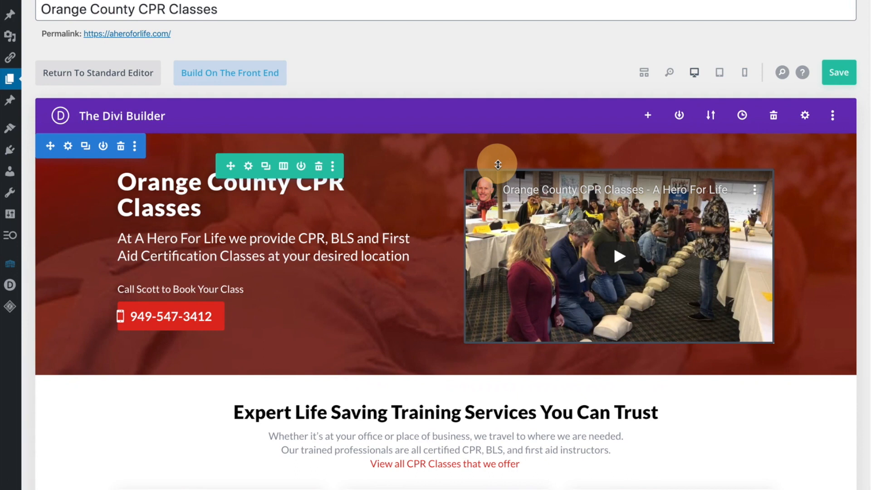
drag(497, 164, 497, 165)
drag(109, 187, 110, 186)
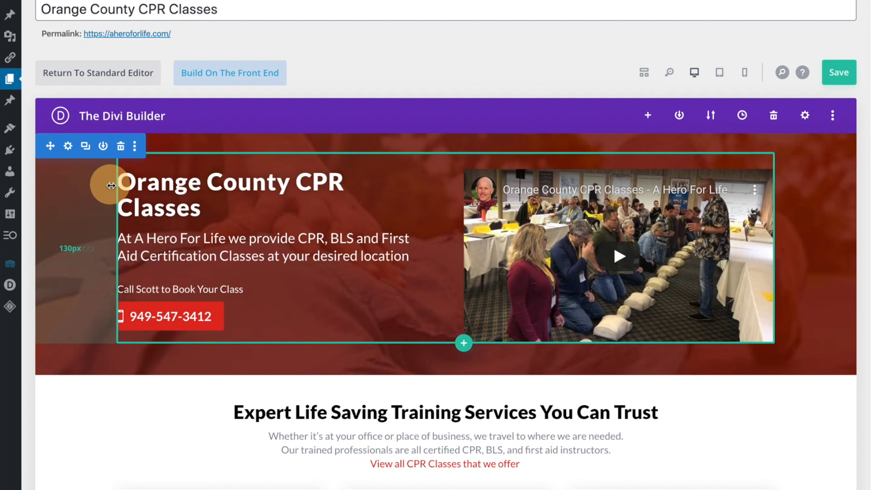
drag(111, 186, 111, 185)
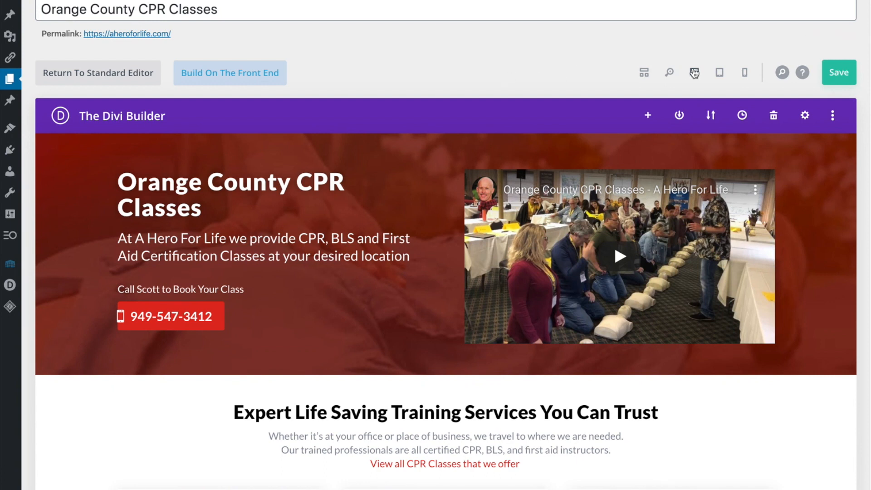
Step: Switch the builder to wireframe view, then check the iframe in the hero row's Code module and save its settings
click(637, 72)
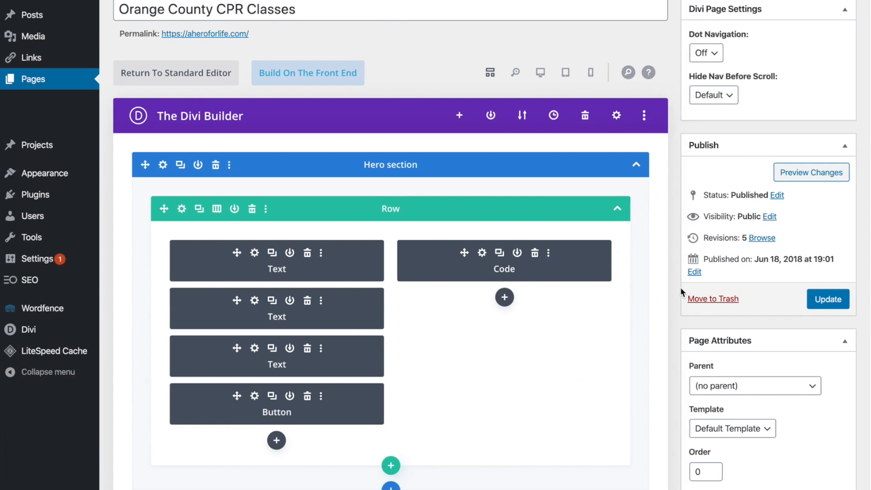
click(482, 253)
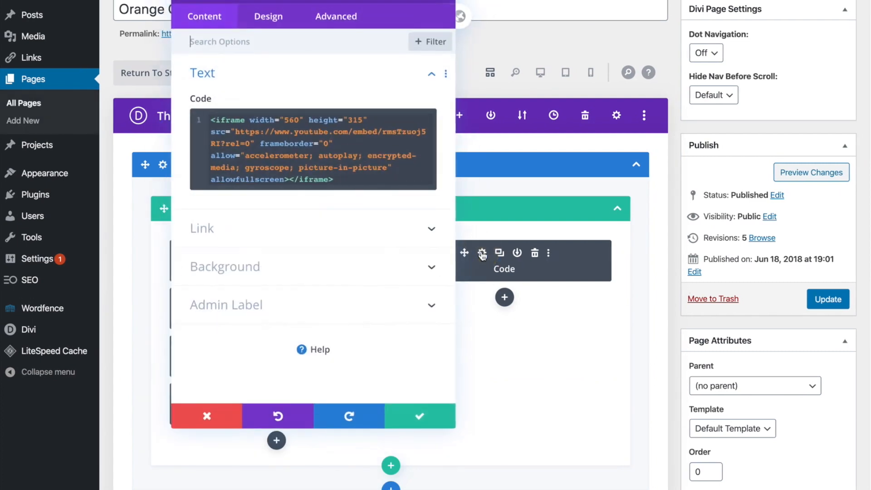
click(416, 417)
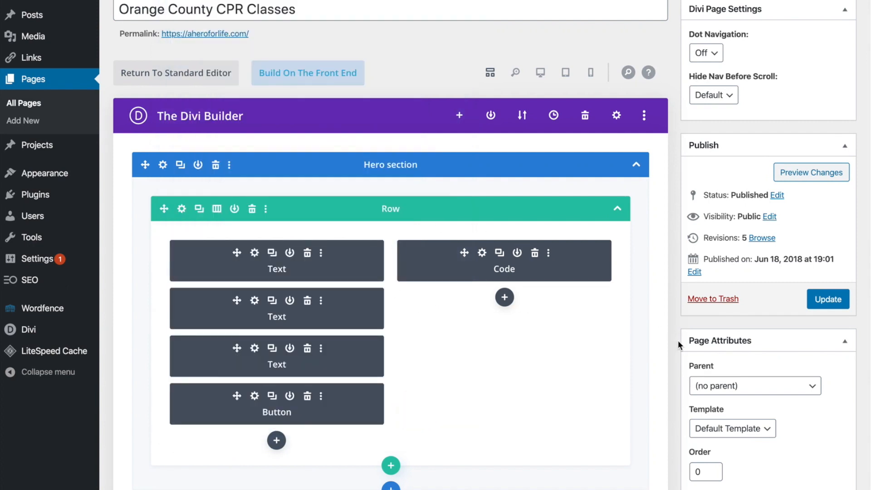
Step: Show the page's Video Sitemap SEO settings and expand the "Orange County CPR Classes - A Hero For Life" video entry
scroll(663, 380, down, 5)
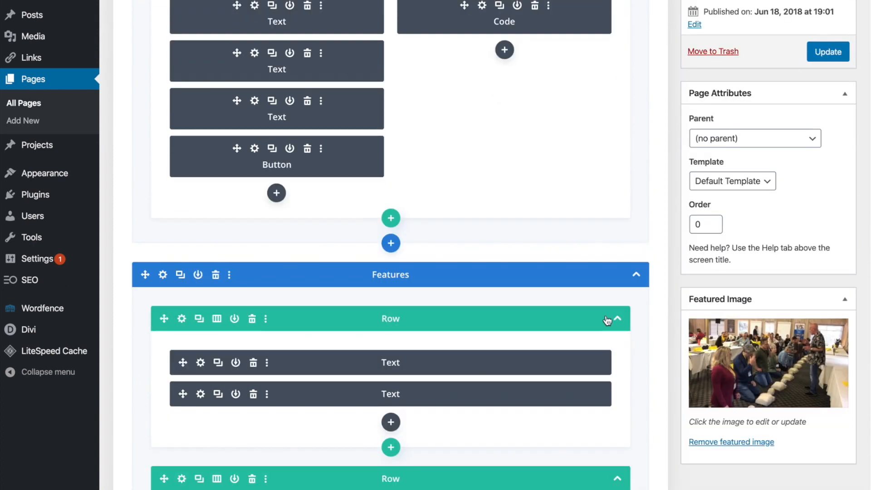
scroll(639, 353, down, 5)
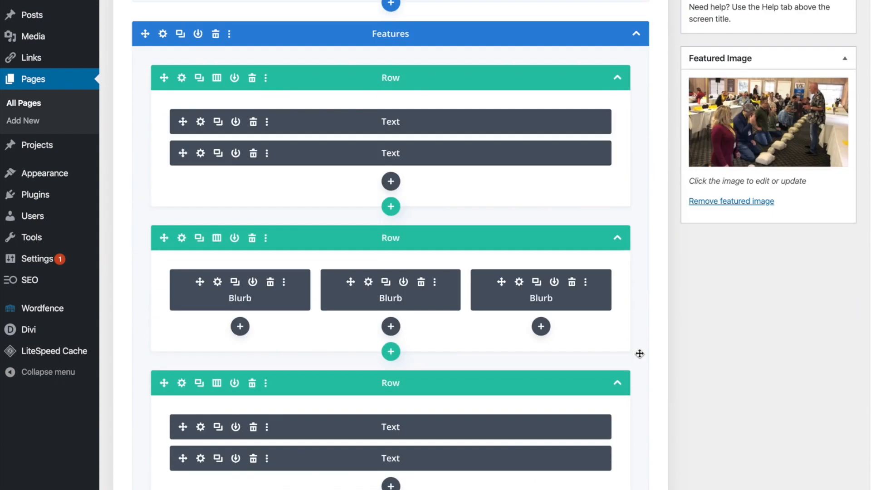
scroll(639, 353, down, 20)
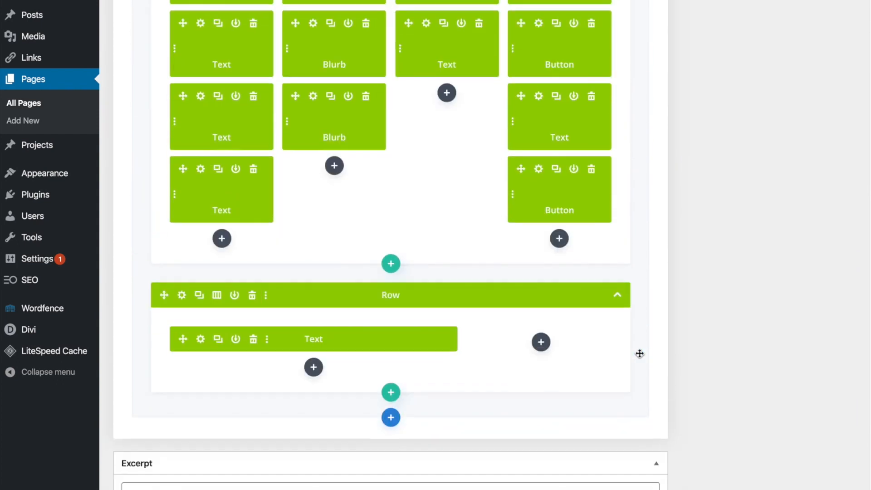
scroll(639, 354, down, 11)
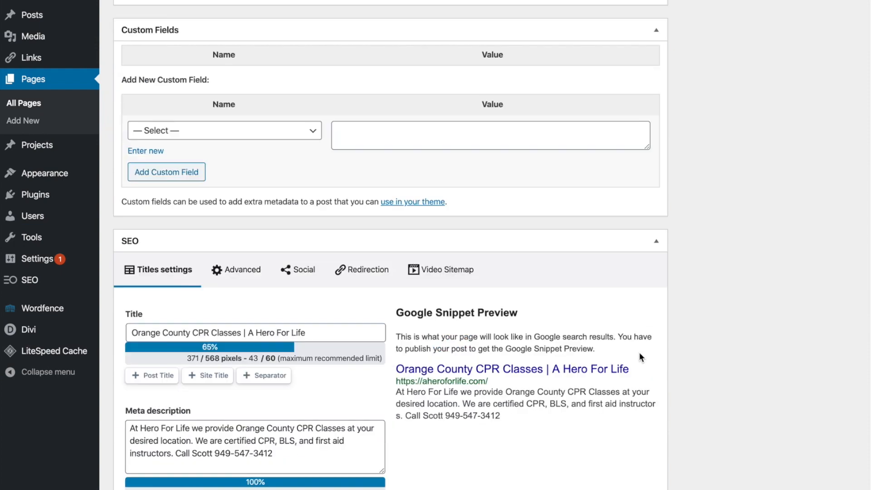
scroll(641, 357, down, 4)
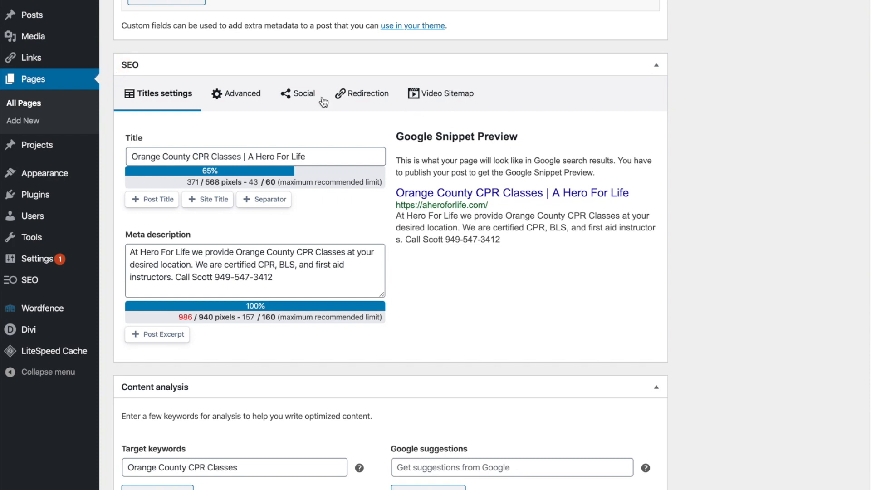
click(463, 101)
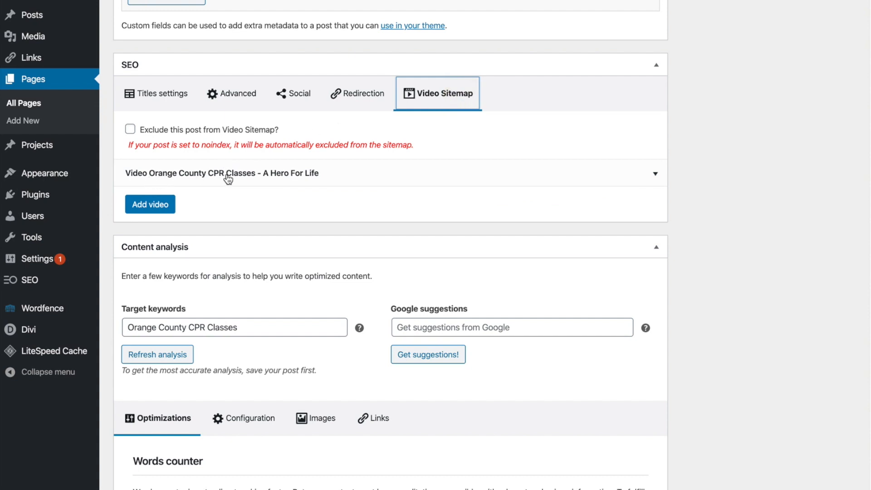
click(314, 176)
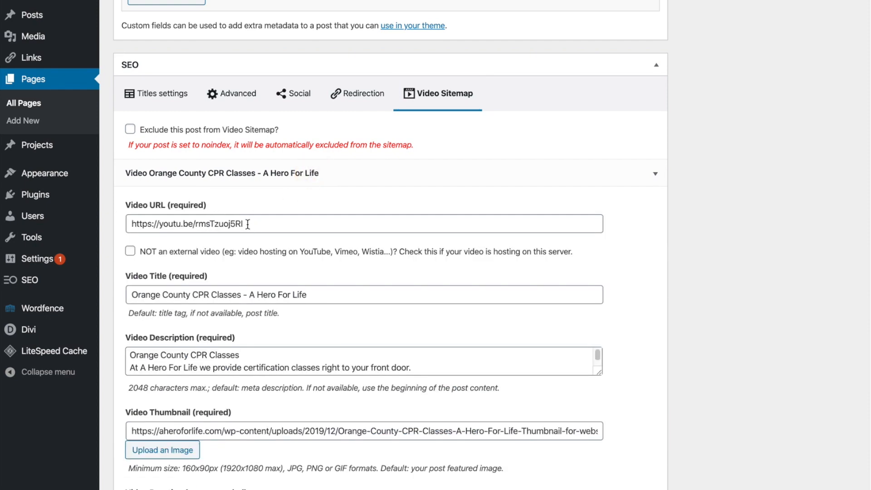
Step: Review the video entry's URL, title, full description and thumbnail address
click(247, 225)
click(308, 294)
click(423, 365)
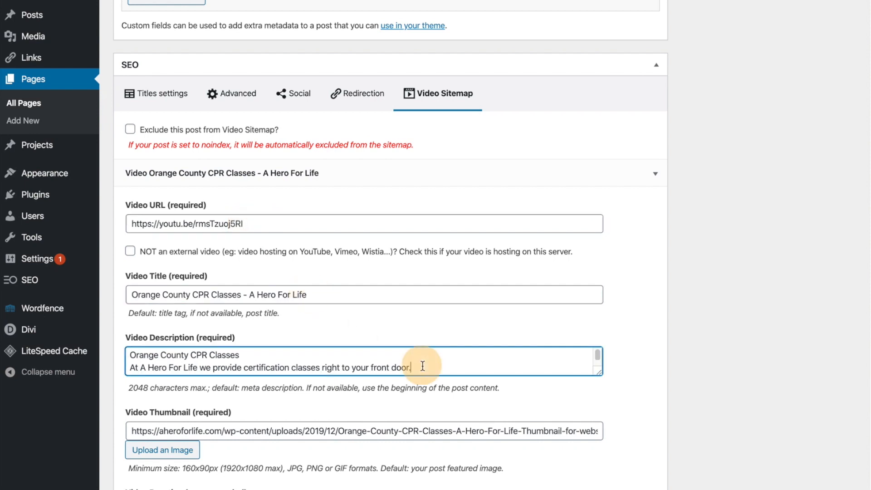
scroll(423, 365, down, 5)
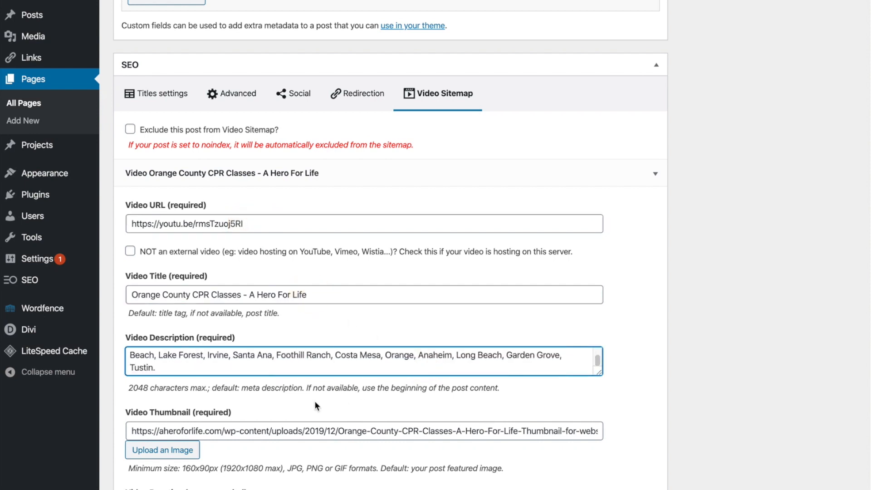
click(289, 427)
Step: Examine the video entry's duration and tags, along with its remaining optional fields
scroll(724, 396, down, 3)
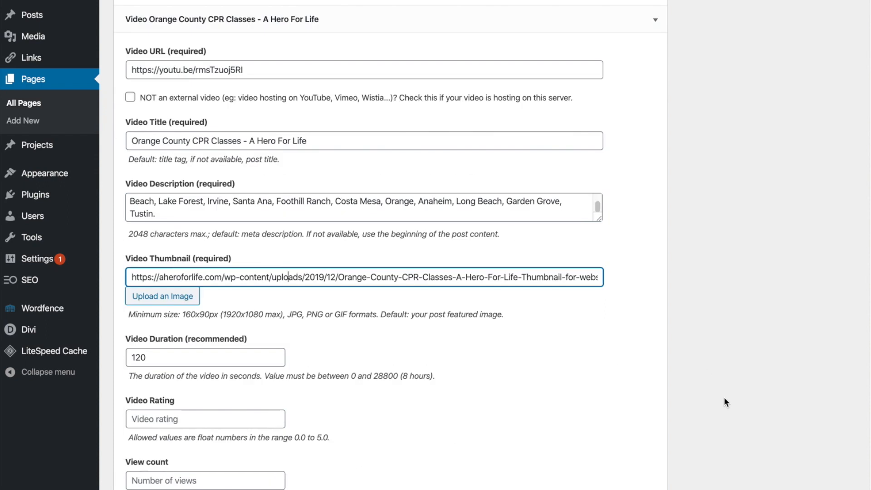
scroll(564, 390, down, 2)
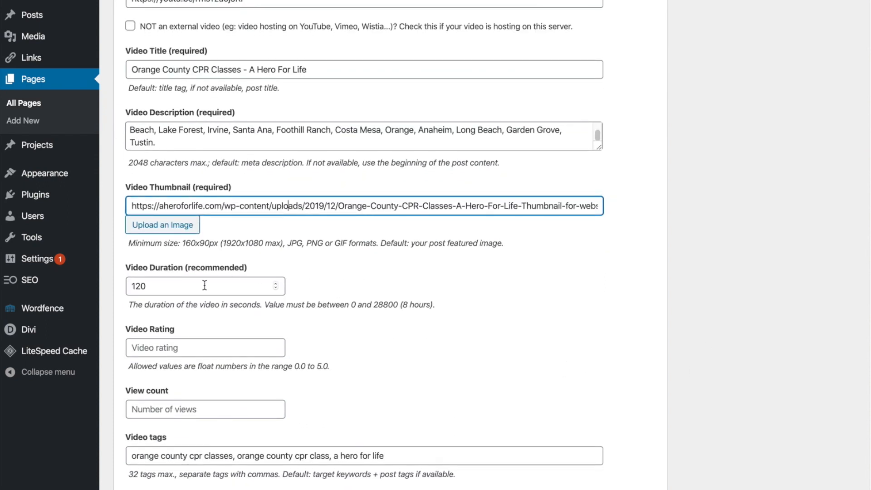
click(163, 286)
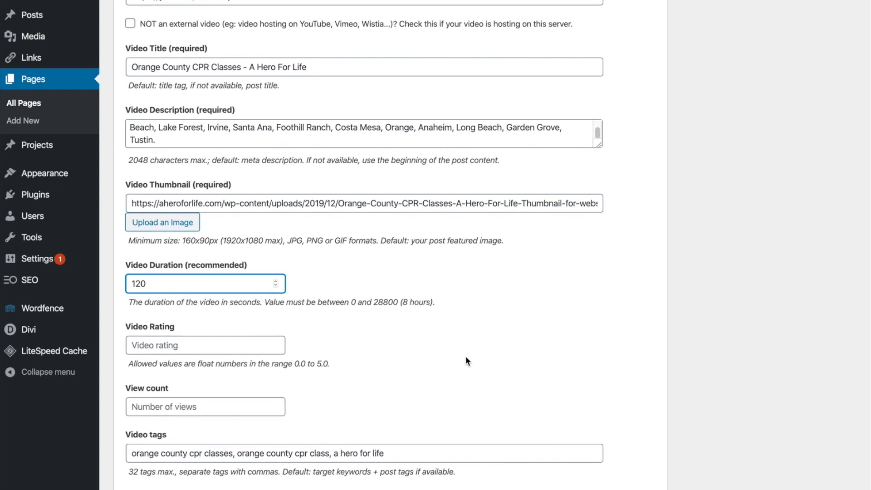
scroll(465, 356, down, 4)
scroll(466, 357, up, 1)
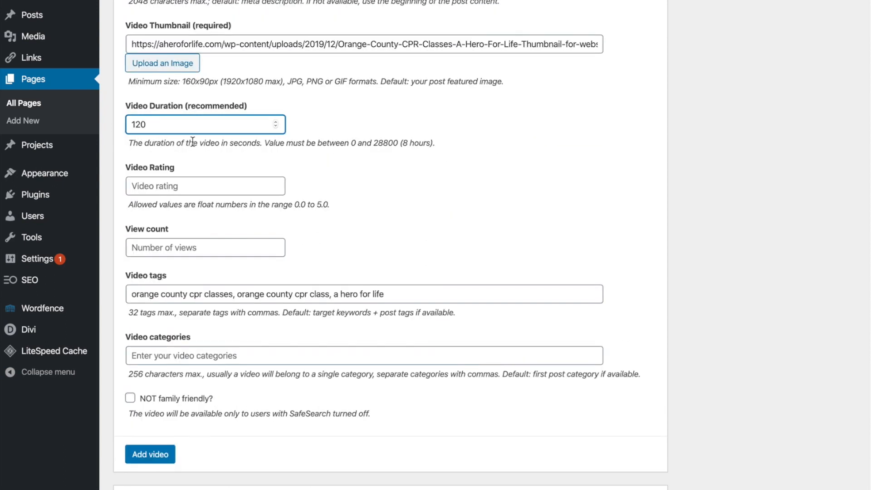
click(388, 295)
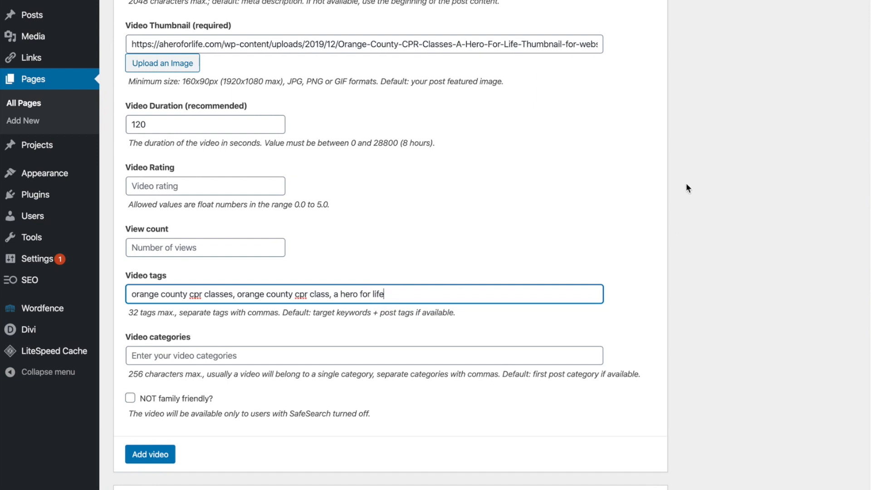
Step: Go back to the Video Thumbnail field and highlight the "required" note in its label
scroll(686, 184, up, 1)
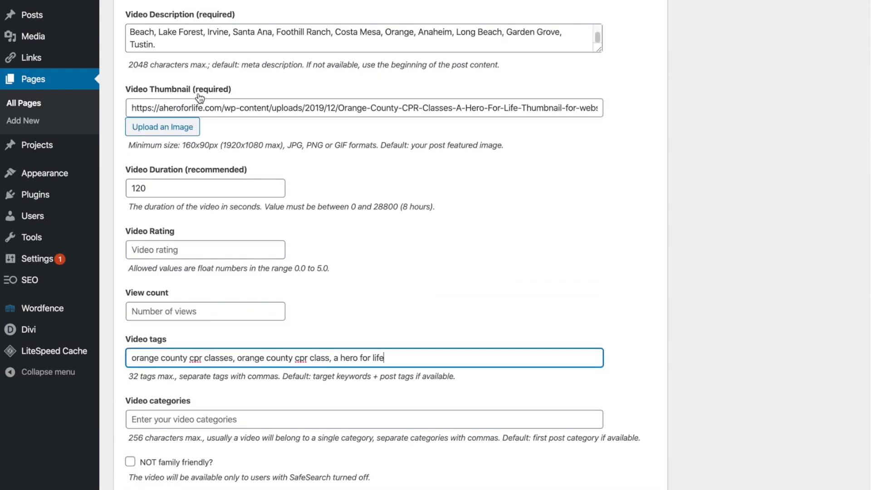
scroll(351, 106, up, 1)
click(242, 157)
drag(241, 156, 196, 157)
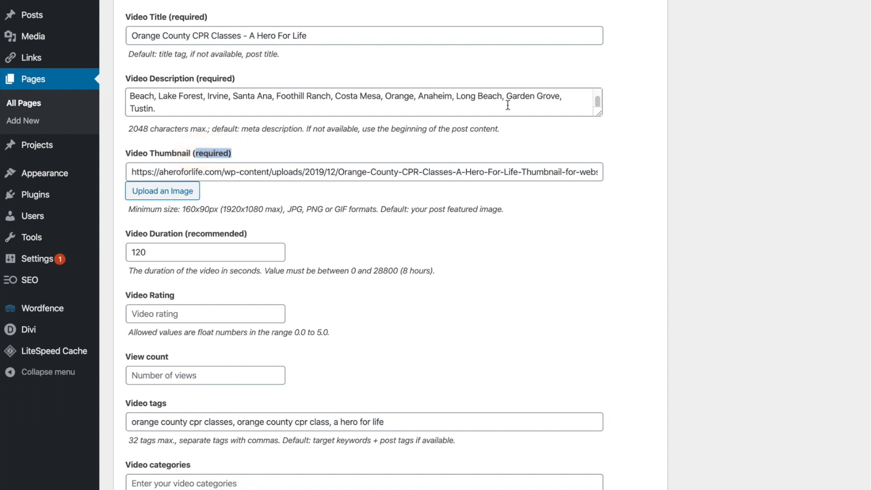
Step: Clear the text selection and return to the hero section at the beginning of the page layout
click(712, 97)
scroll(643, 95, up, 10)
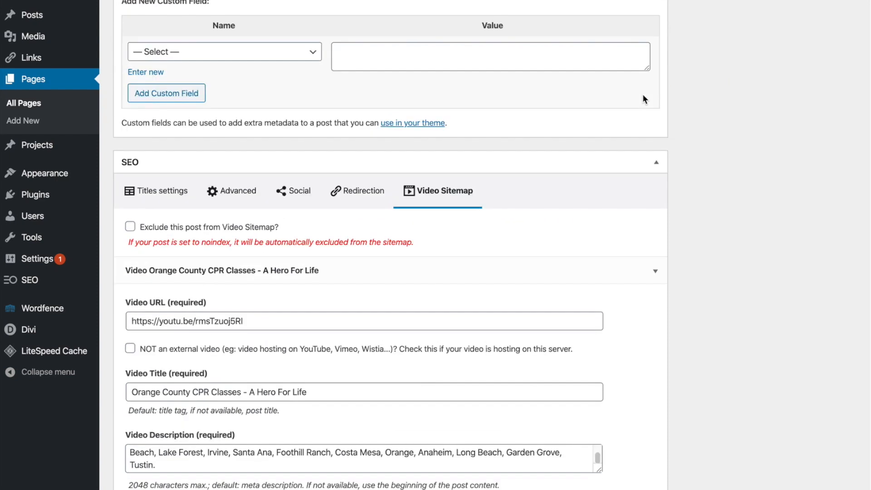
scroll(685, 108, up, 10)
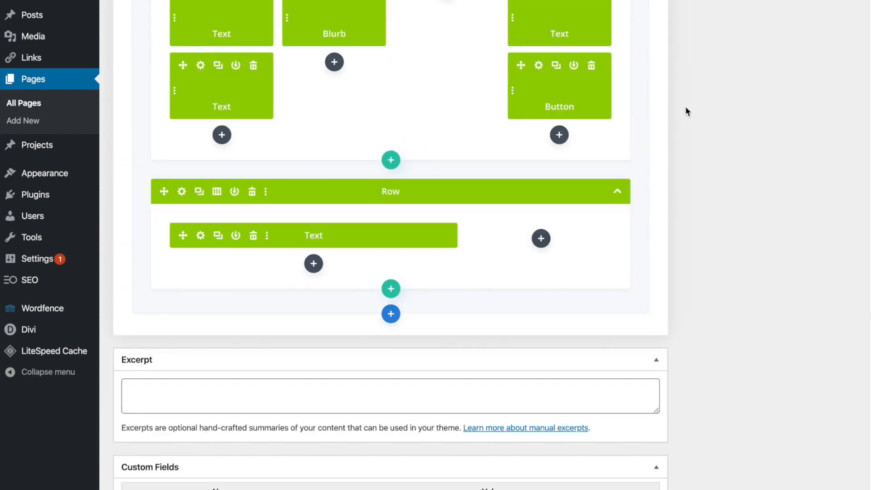
scroll(685, 108, up, 3)
scroll(685, 111, up, 10)
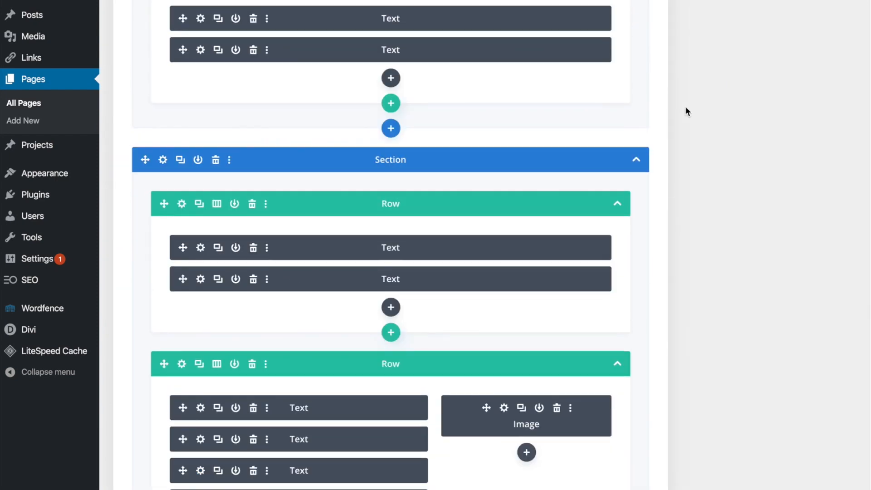
scroll(685, 106, up, 3)
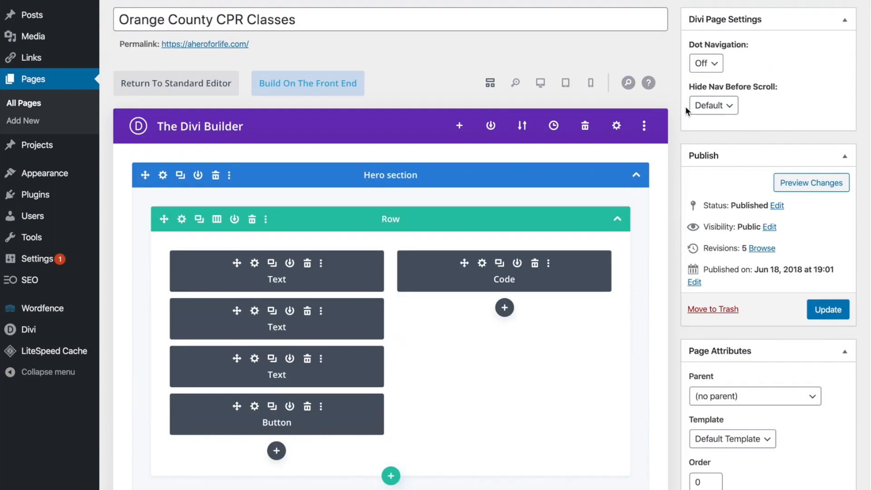